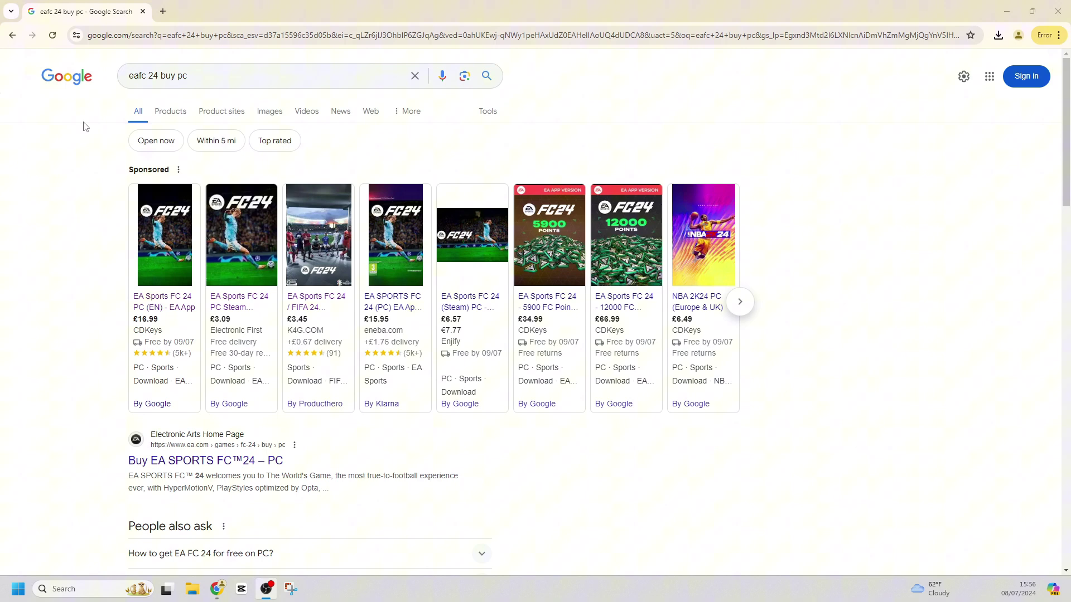
- Search Google for 'live editor fc 24'
{"action": "mouse_move", "coordinate": [240, 276]}
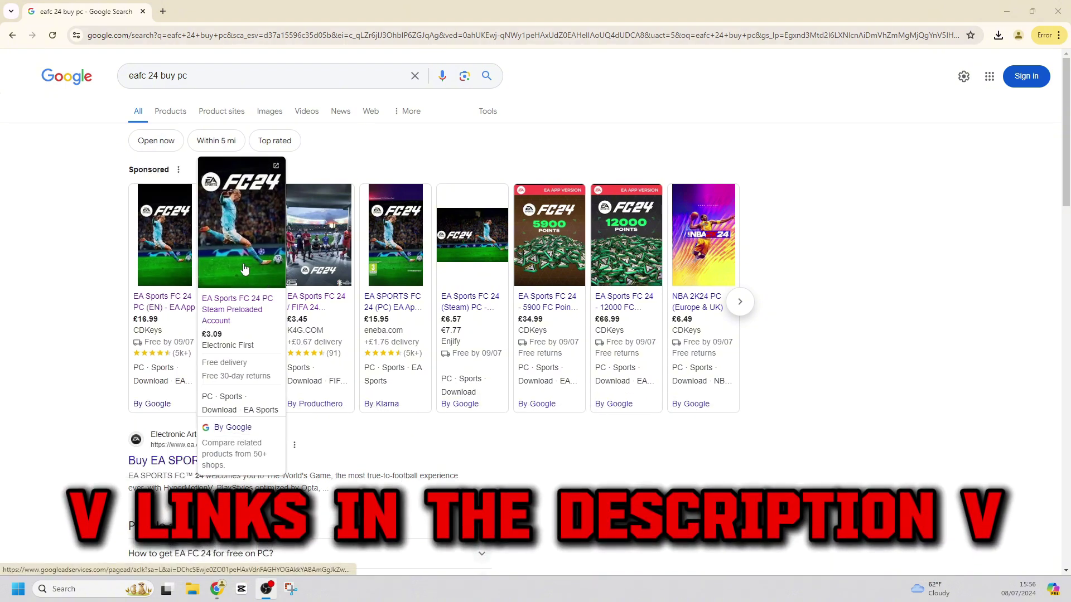
{"action": "scroll", "coordinate": [205, 388], "scroll_direction": "down", "scroll_amount": 1}
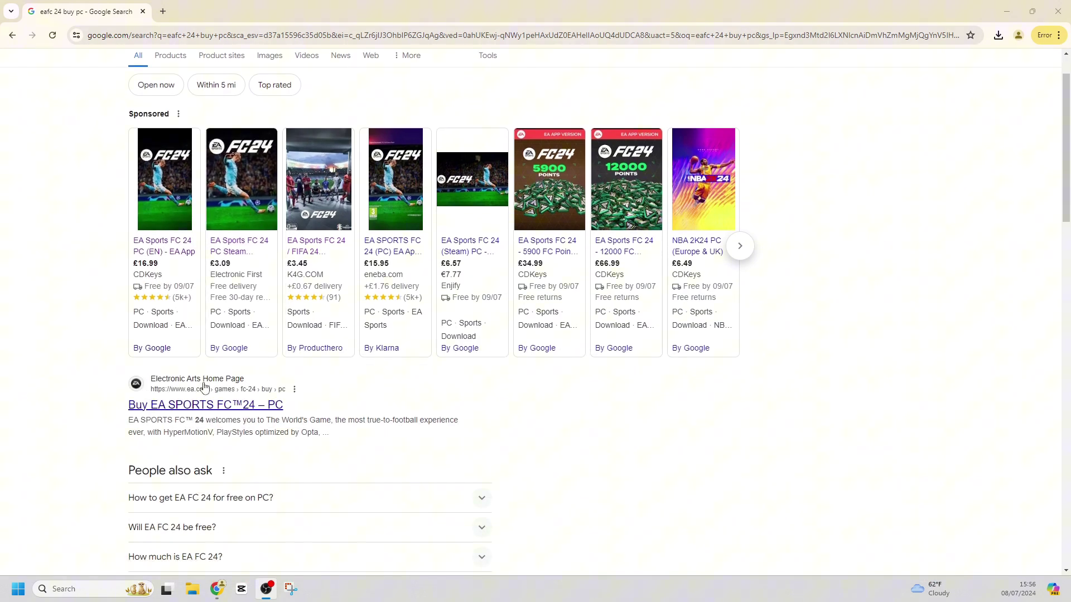
{"action": "scroll", "coordinate": [205, 388], "scroll_direction": "down", "scroll_amount": 5}
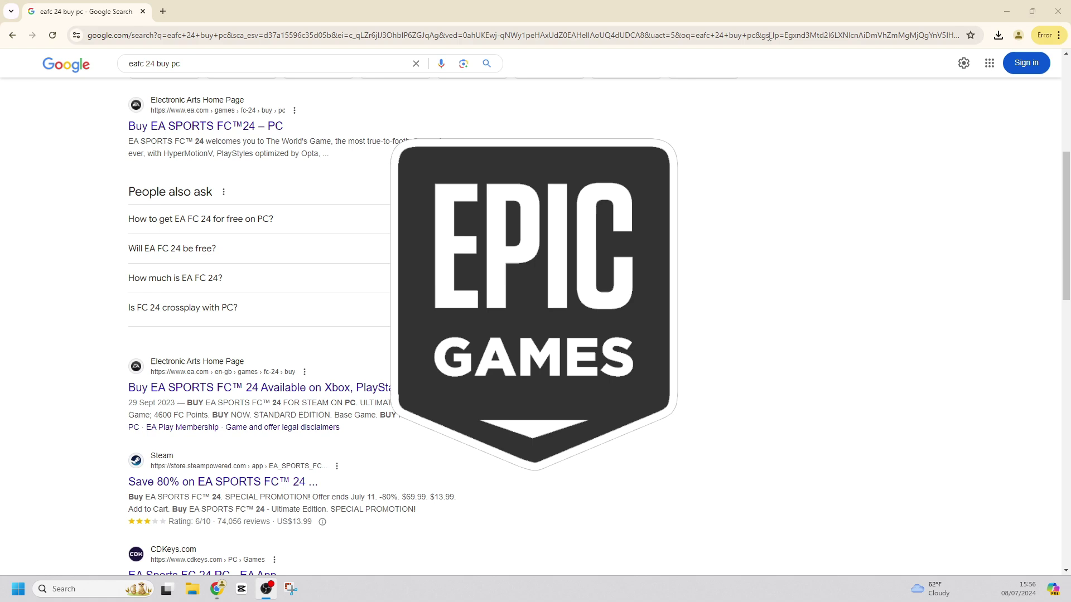
{"action": "left_click", "coordinate": [1007, 6]}
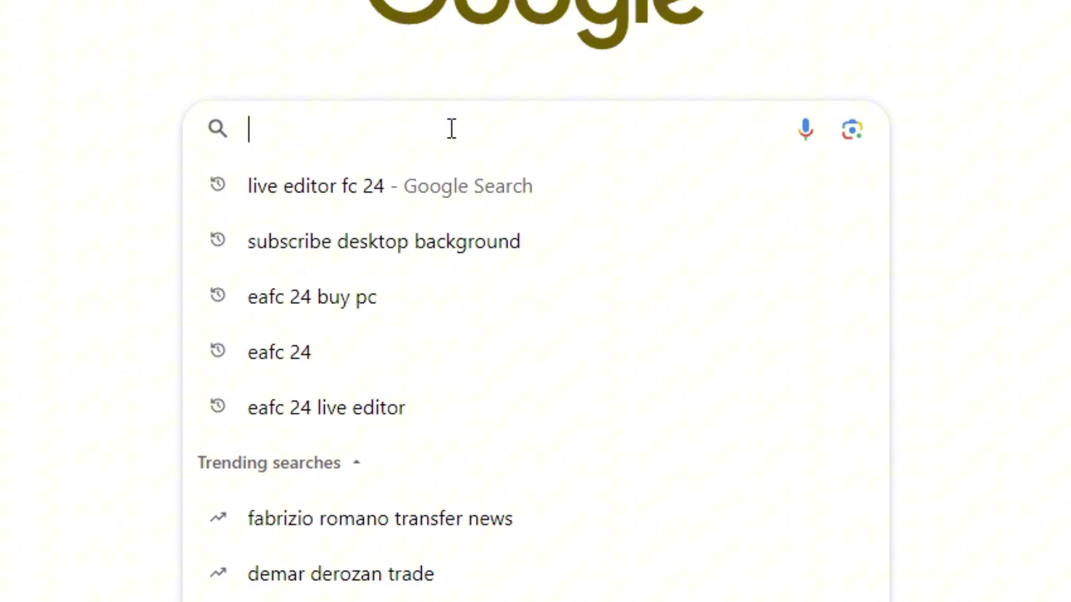
{"action": "type", "text": "live editor fc 24"}
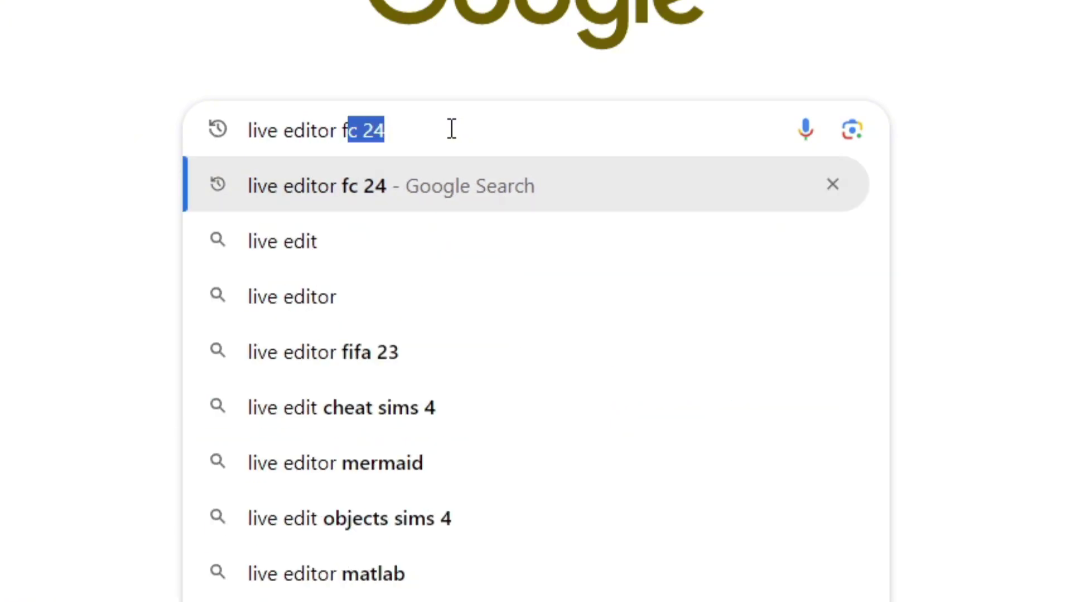
{"action": "key", "text": "Return"}
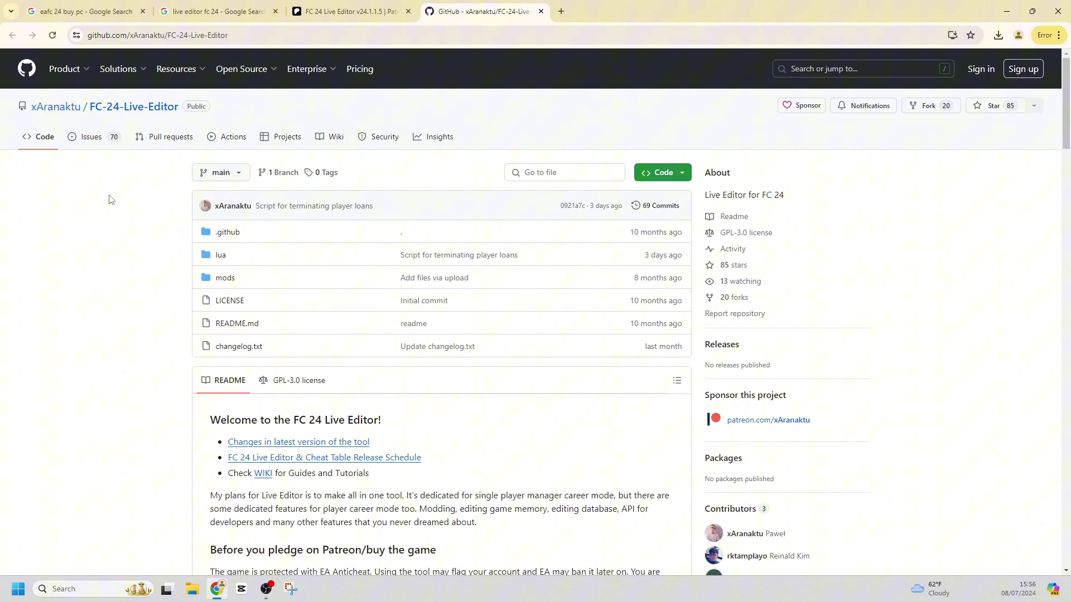
- Skim the FC-24-Live-Editor GitHub README, then return to the Patreon post tab
{"action": "scroll", "coordinate": [129, 266], "scroll_direction": "down", "scroll_amount": 10}
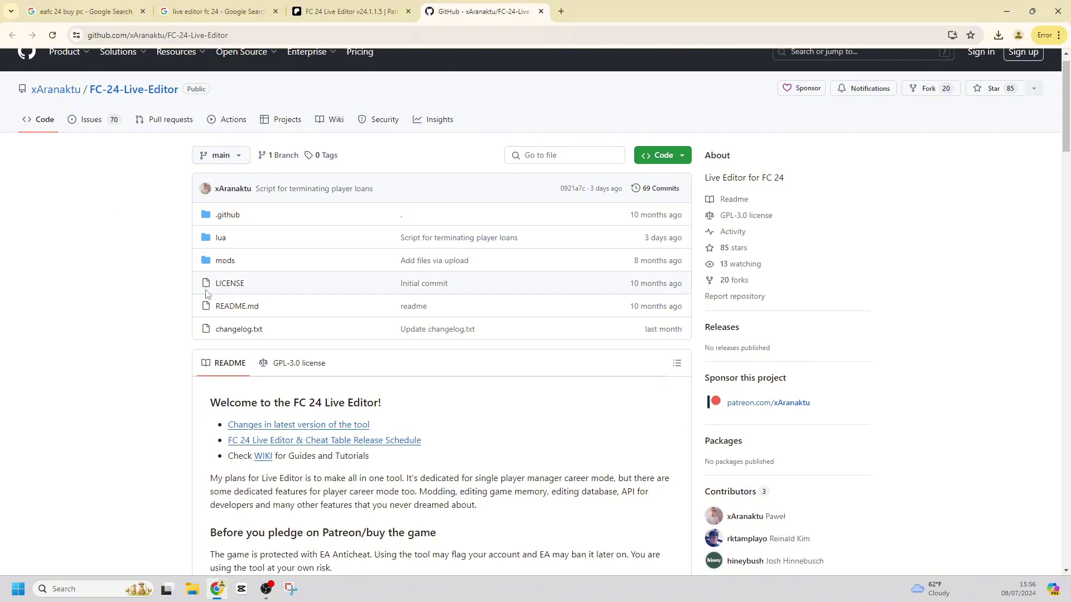
{"action": "scroll", "coordinate": [129, 266], "scroll_direction": "down", "scroll_amount": 15}
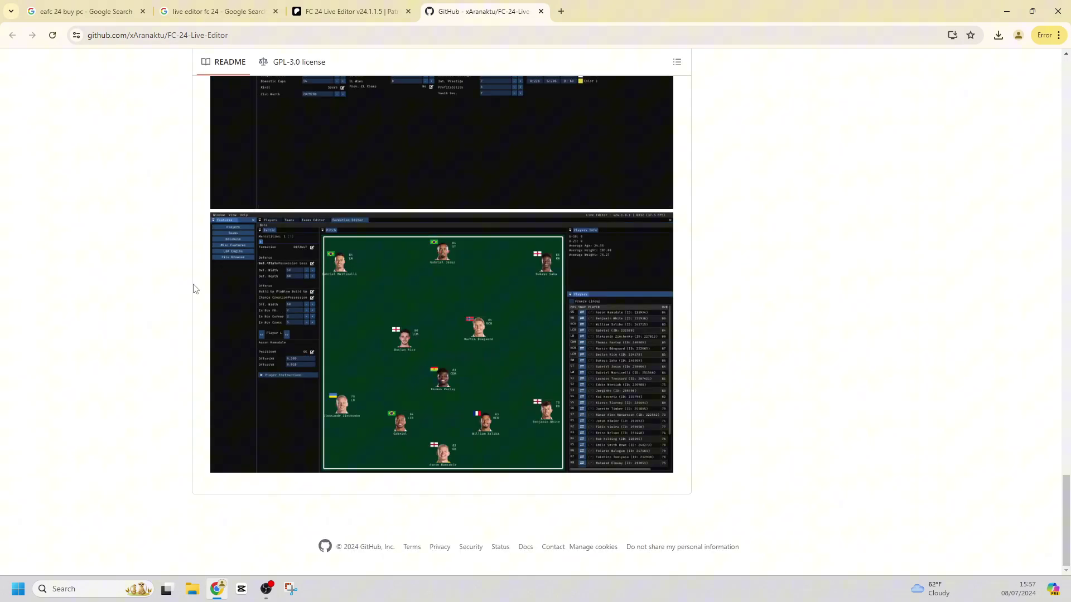
{"action": "scroll", "coordinate": [193, 289], "scroll_direction": "up", "scroll_amount": 8}
{"action": "scroll", "coordinate": [220, 319], "scroll_direction": "up", "scroll_amount": 15}
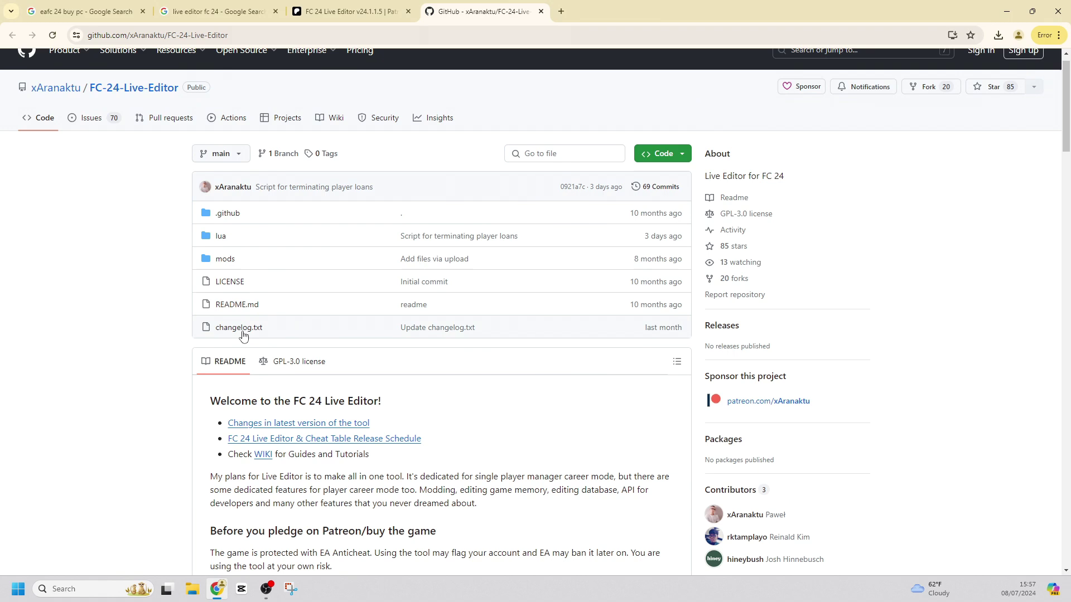
{"action": "key", "text": "ctrl+shift+Tab"}
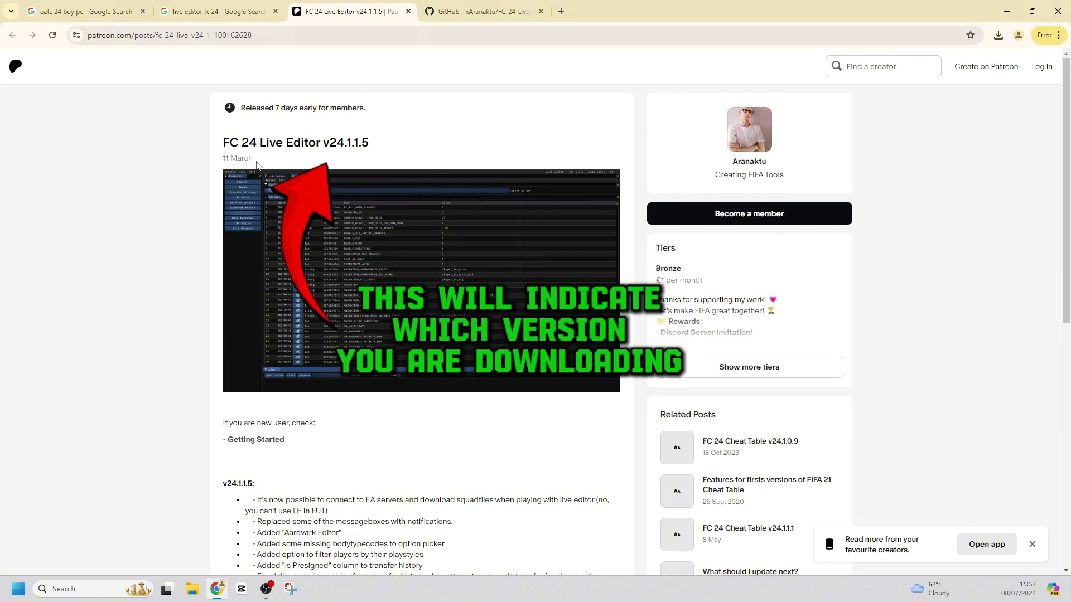
- Download the FC 24 LE v24.1.1.5.zip attachment from the Patreon post
{"action": "scroll", "coordinate": [257, 165], "scroll_direction": "down", "scroll_amount": 1}
{"action": "scroll", "coordinate": [371, 489], "scroll_direction": "down", "scroll_amount": 1}
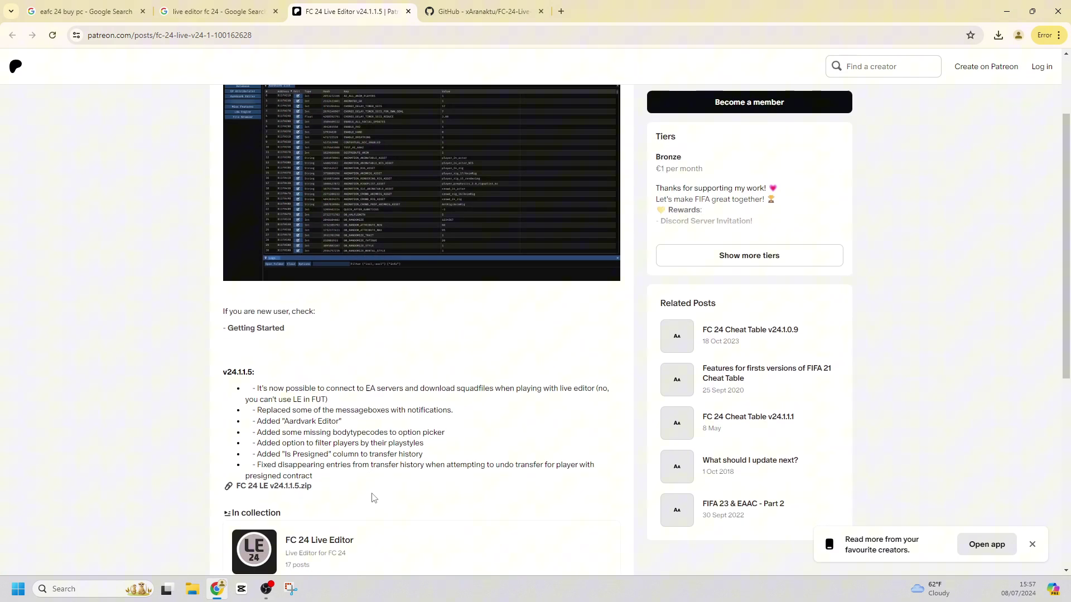
{"action": "scroll", "coordinate": [275, 438], "scroll_direction": "down", "scroll_amount": 1}
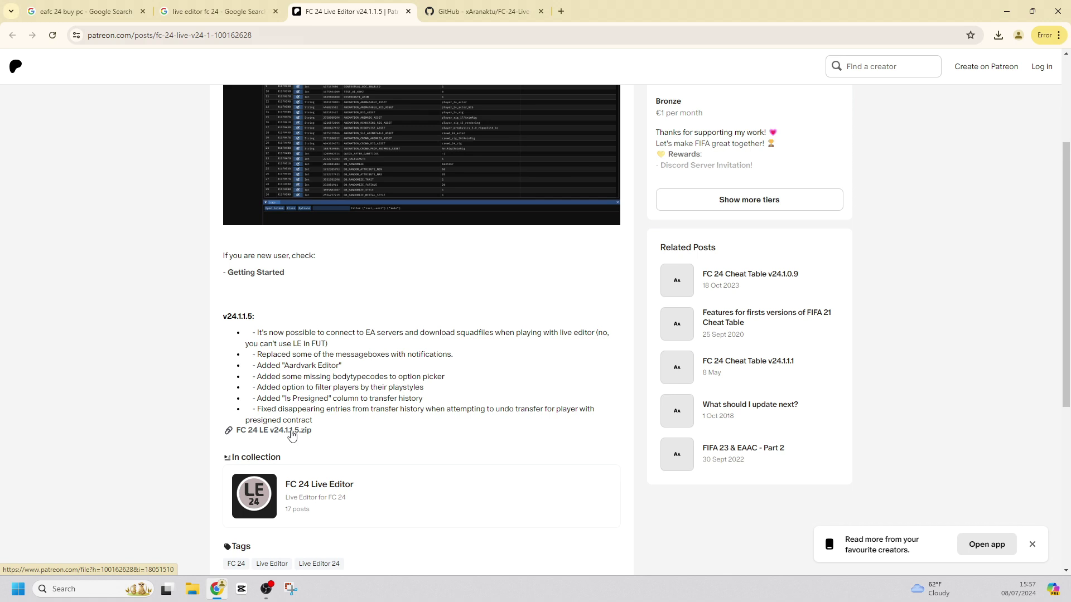
{"action": "left_click", "coordinate": [297, 435]}
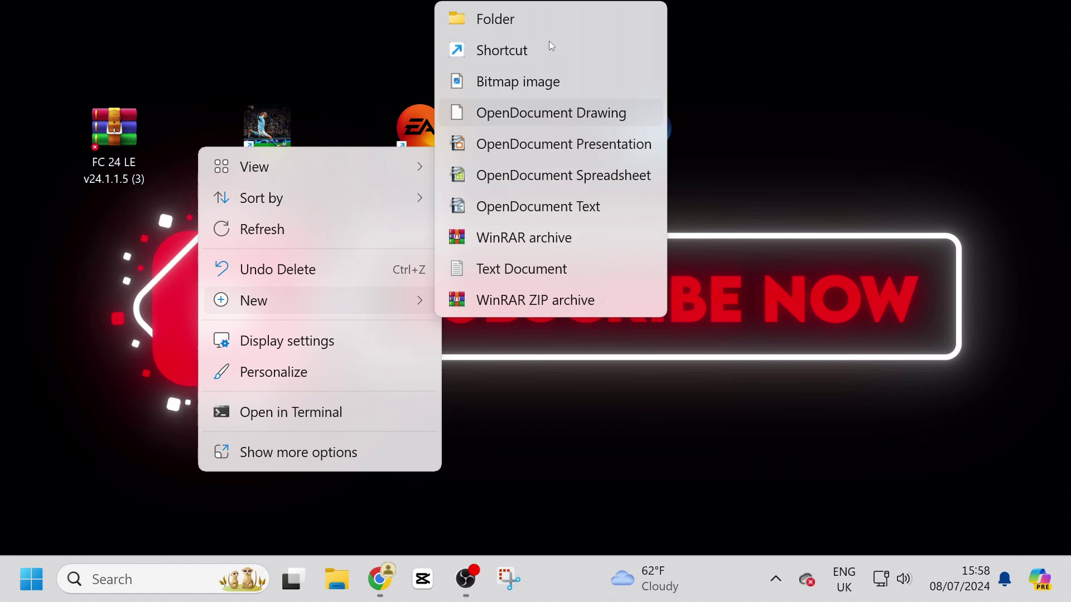
- Create a desktop folder named 'live editor fc 24' and move it higher up
{"action": "left_click", "coordinate": [553, 14]}
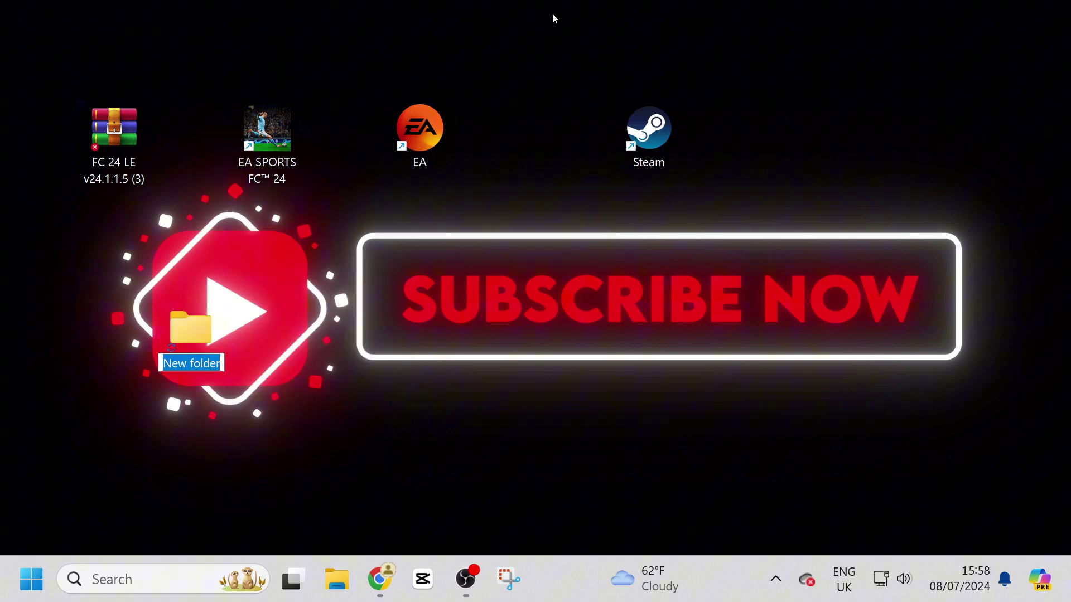
{"action": "type", "text": "live edtior fc"}
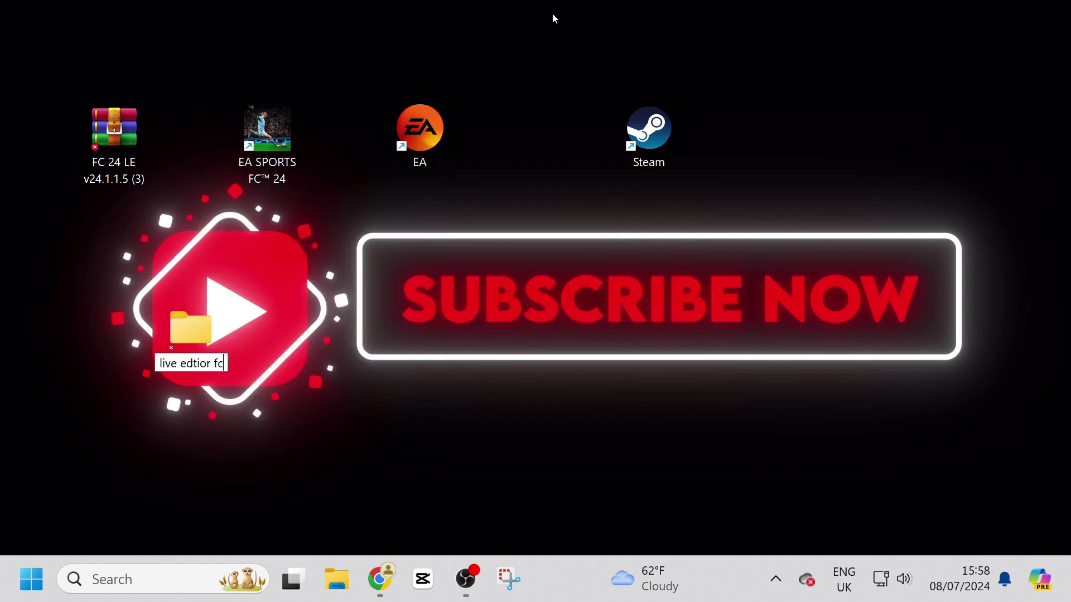
{"action": "key", "text": "BackSpace"}
{"action": "key", "text": "BackSpace"}
{"action": "key", "text": "BackSpace"}
{"action": "key", "text": "BackSpace"}
{"action": "key", "text": "BackSpace"}
{"action": "key", "text": "BackSpace"}
{"action": "key", "text": "BackSpace"}
{"action": "type", "text": "itor fc "}
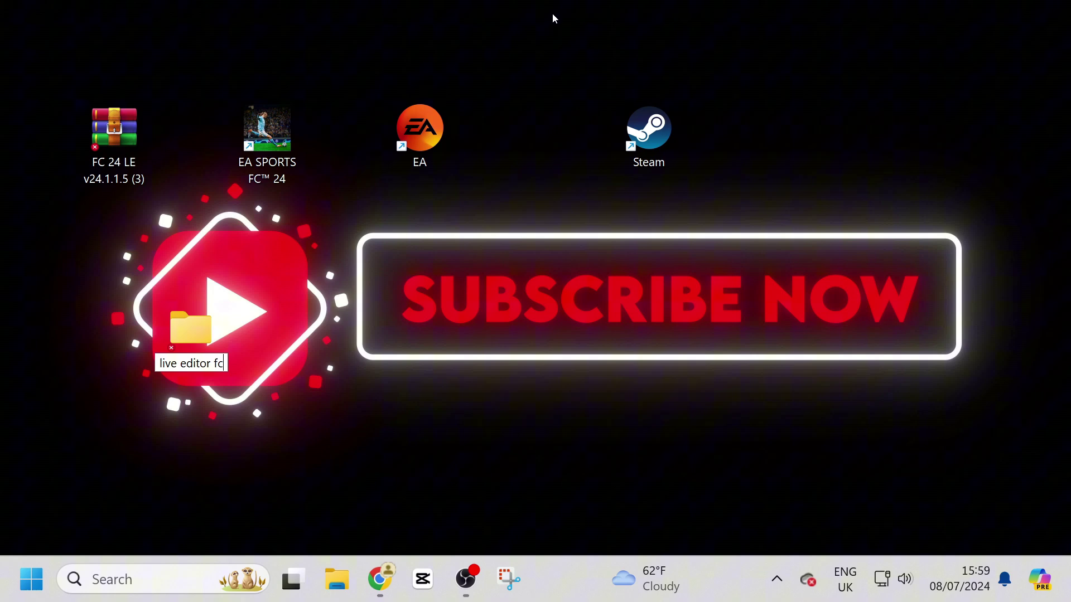
{"action": "type", "text": "24"}
{"action": "key", "text": "Return"}
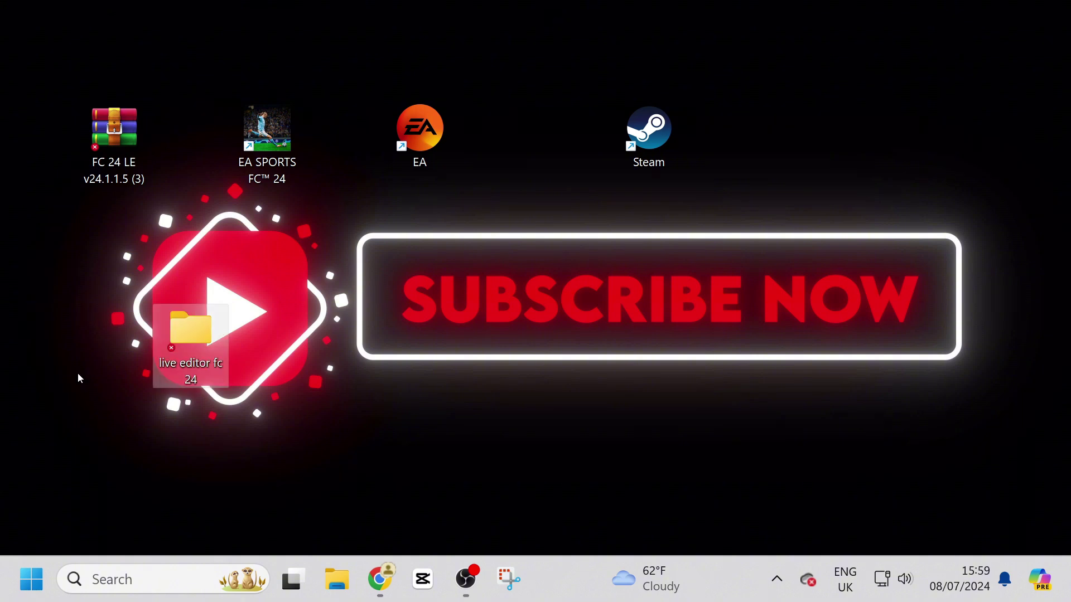
{"action": "left_click_drag", "start_coordinate": [191, 329], "coordinate": [191, 229]}
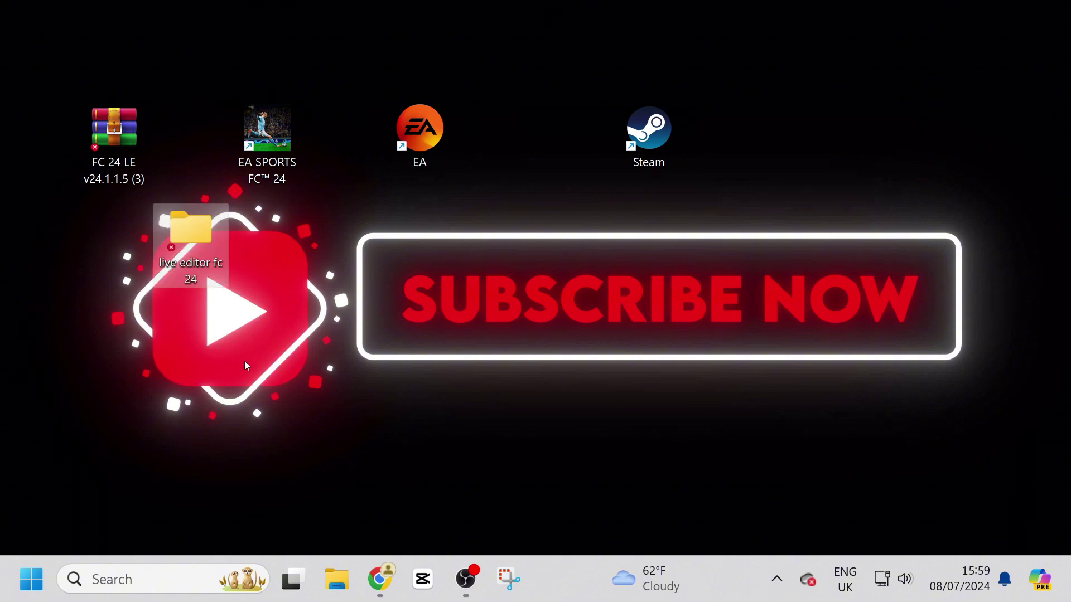
- Open the FC 24 LE archive in WinRAR, dismiss the trial notice and reposition the window
{"action": "double_click", "coordinate": [130, 139]}
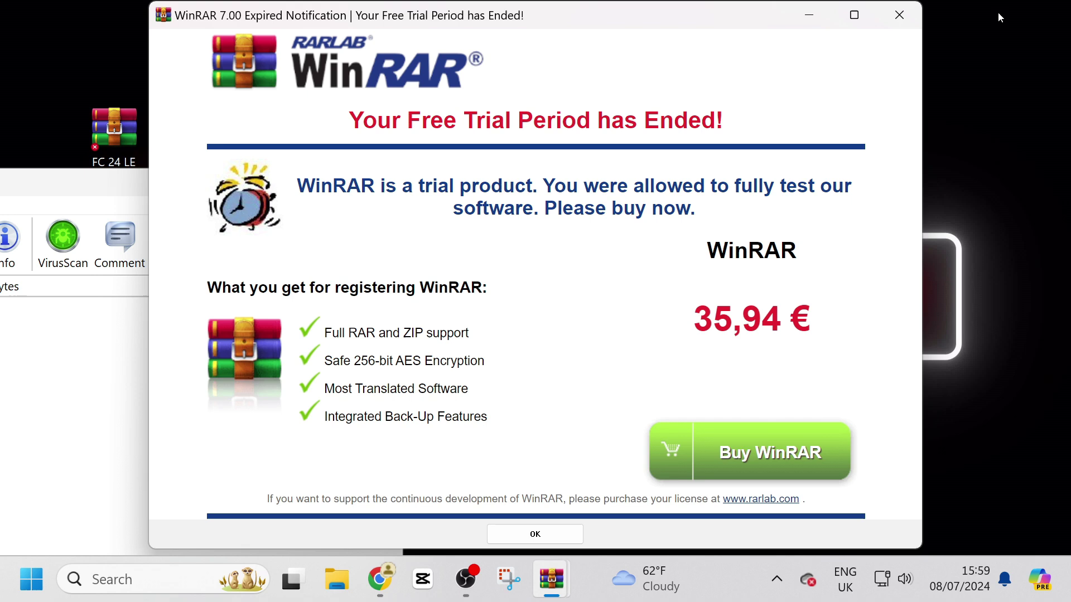
{"action": "left_click", "coordinate": [899, 15]}
{"action": "left_click_drag", "start_coordinate": [134, 183], "coordinate": [727, 79]}
{"action": "left_click_drag", "start_coordinate": [557, 77], "coordinate": [666, 63]}
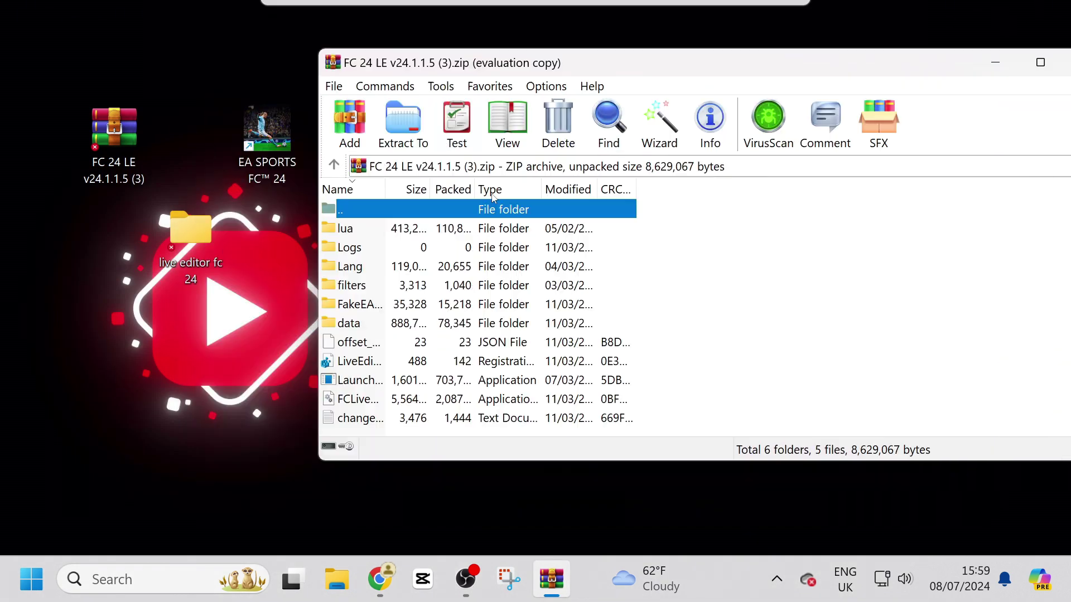
- Drag all 11 archive entries into the 'live editor fc 24' folder and close WinRAR
{"action": "left_click_drag", "start_coordinate": [659, 424], "coordinate": [187, 245]}
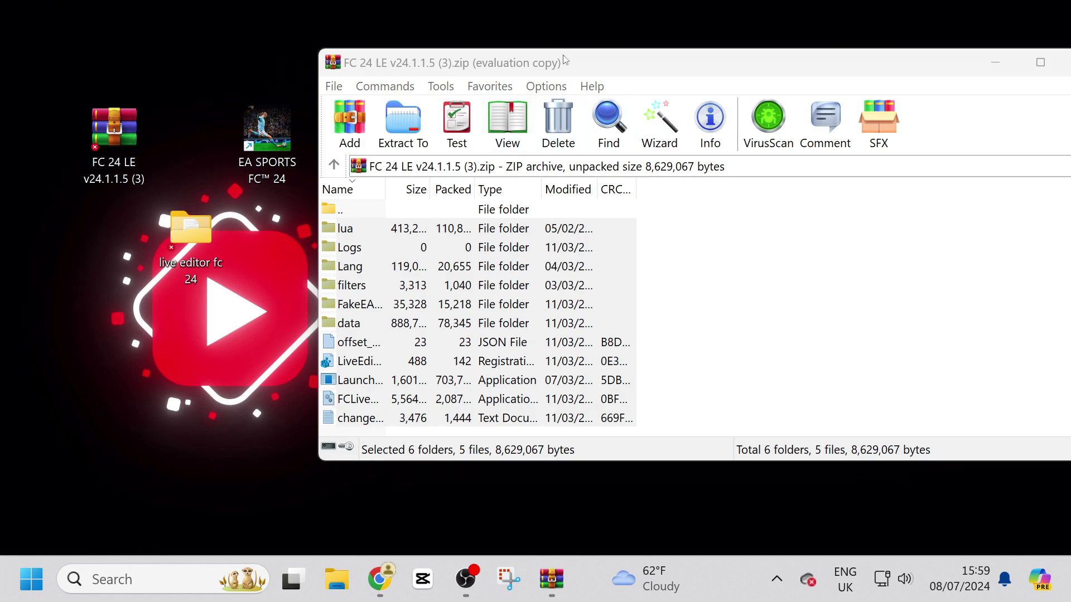
{"action": "key", "text": "alt+F4"}
{"action": "left_click_drag", "start_coordinate": [114, 128], "coordinate": [997, 24]}
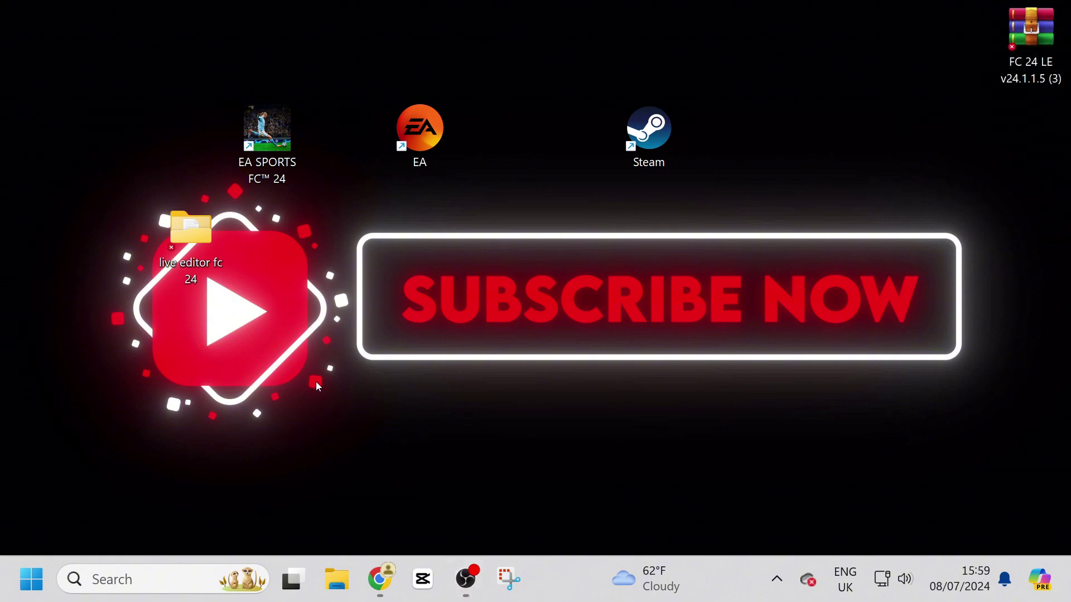
- Open the 'live editor fc 24' folder to view Launcher, FCLiveEditor.DLL and other files
{"action": "double_click", "coordinate": [196, 243]}
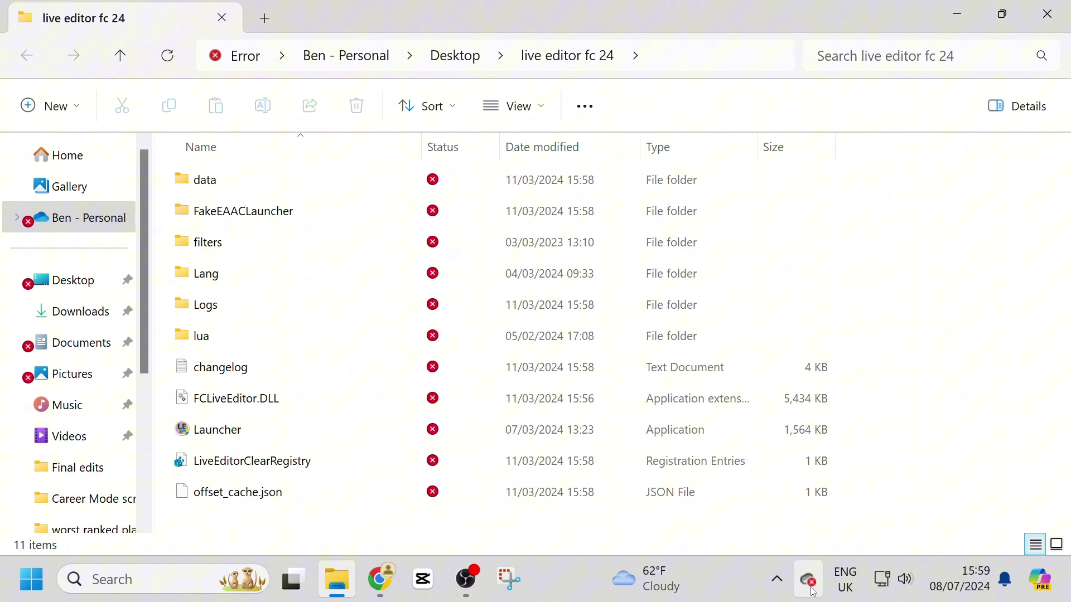
{"action": "mouse_move", "coordinate": [813, 593]}
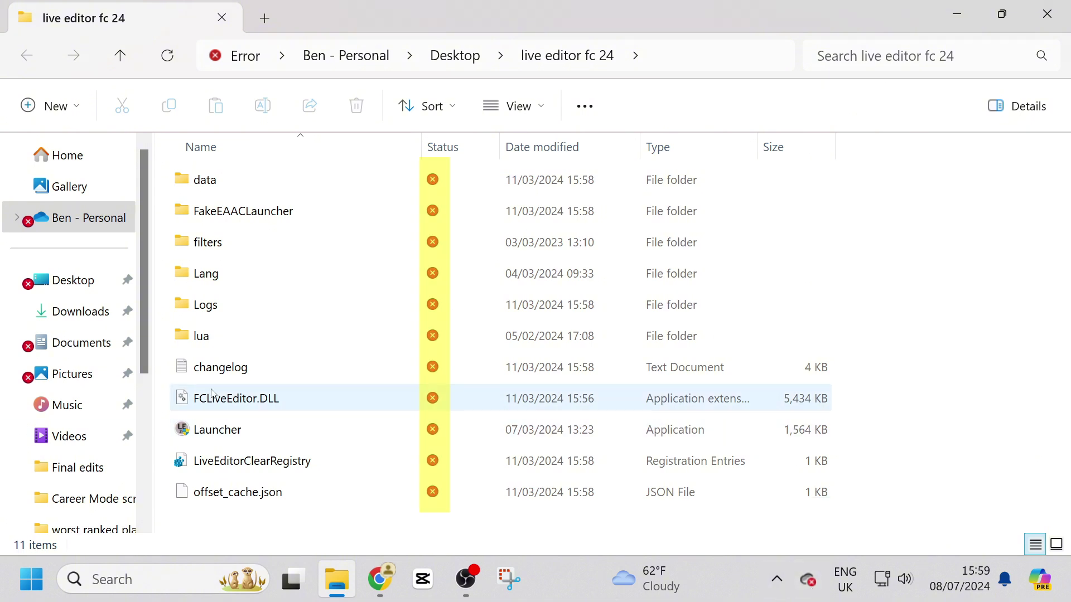
{"action": "mouse_move", "coordinate": [212, 393]}
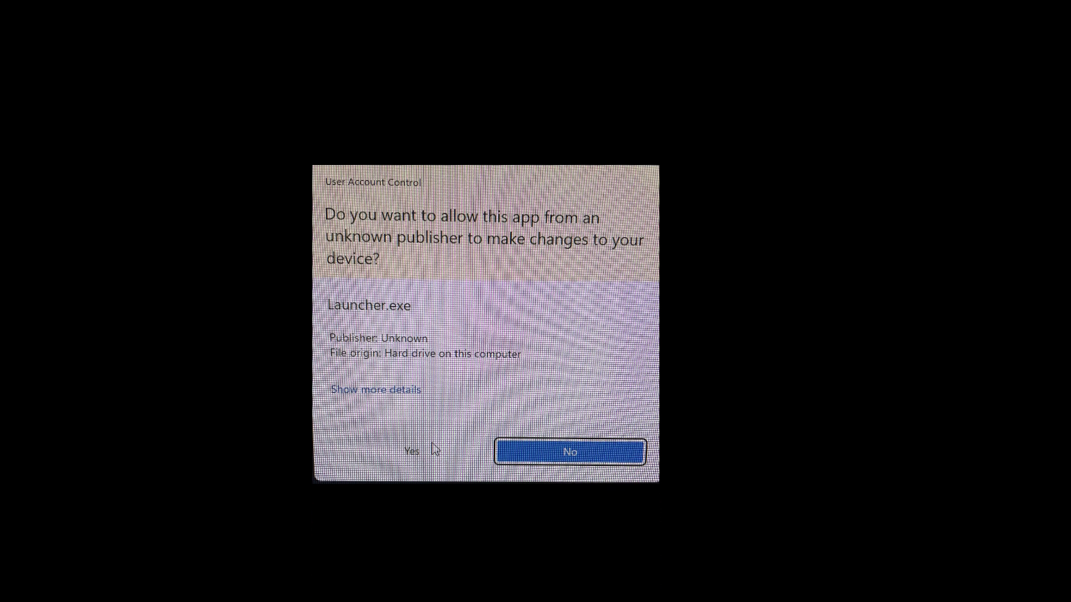
- Allow the Launcher through UAC and accept the Live Editor disclaimer
{"action": "left_click", "coordinate": [436, 449]}
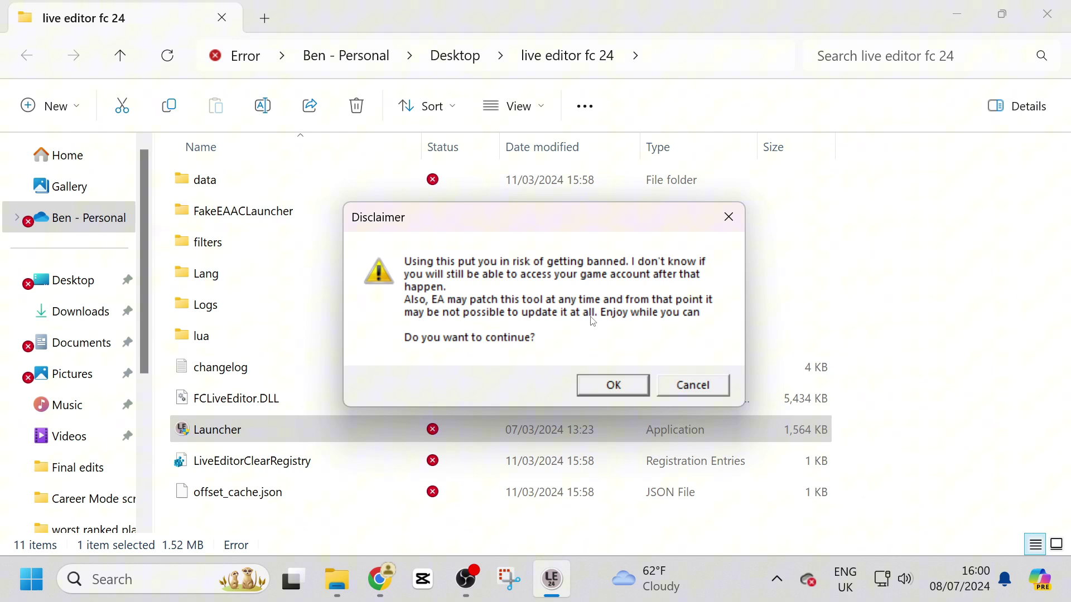
{"action": "left_click", "coordinate": [614, 385]}
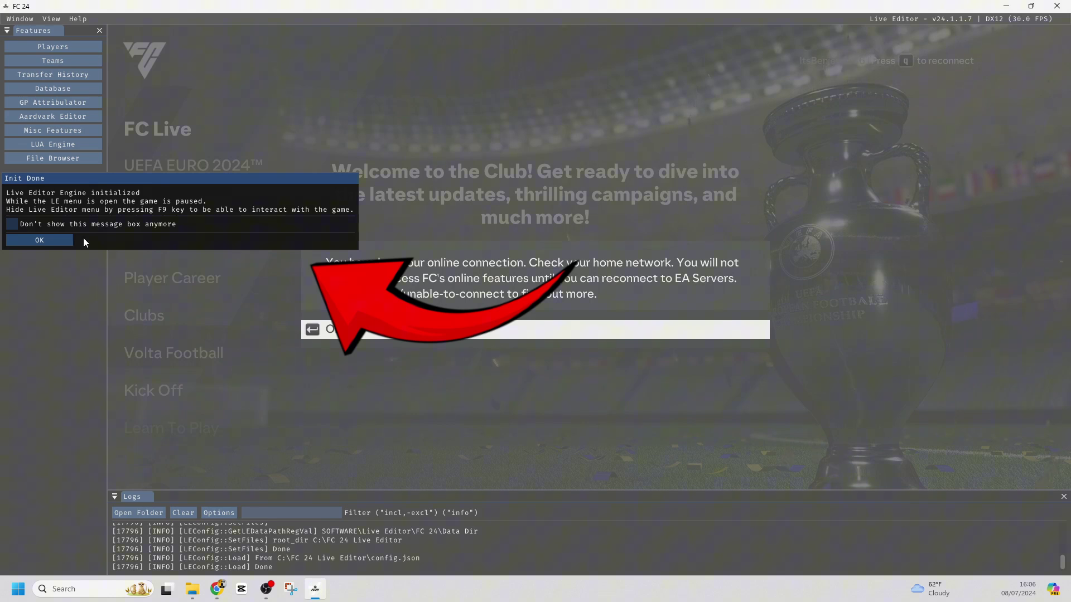
- Drag the Live Editor's Init Done notice further to the right
{"action": "left_click_drag", "start_coordinate": [53, 177], "coordinate": [119, 186]}
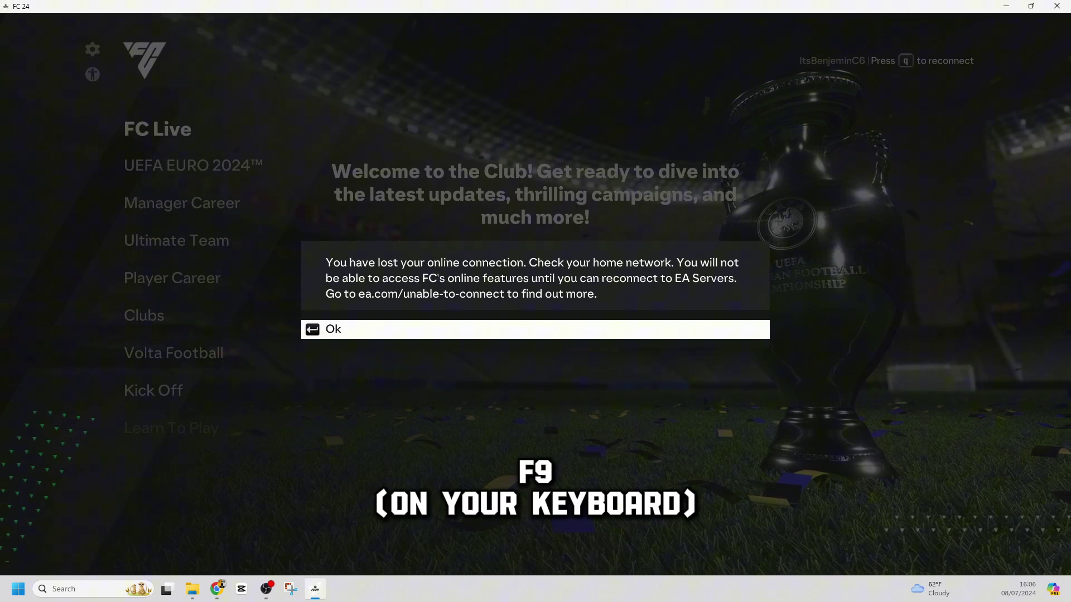
- Toggle the Live Editor overlay with F9 and browse the Wolves scouting results with Right arrow
{"action": "key", "text": "F9"}
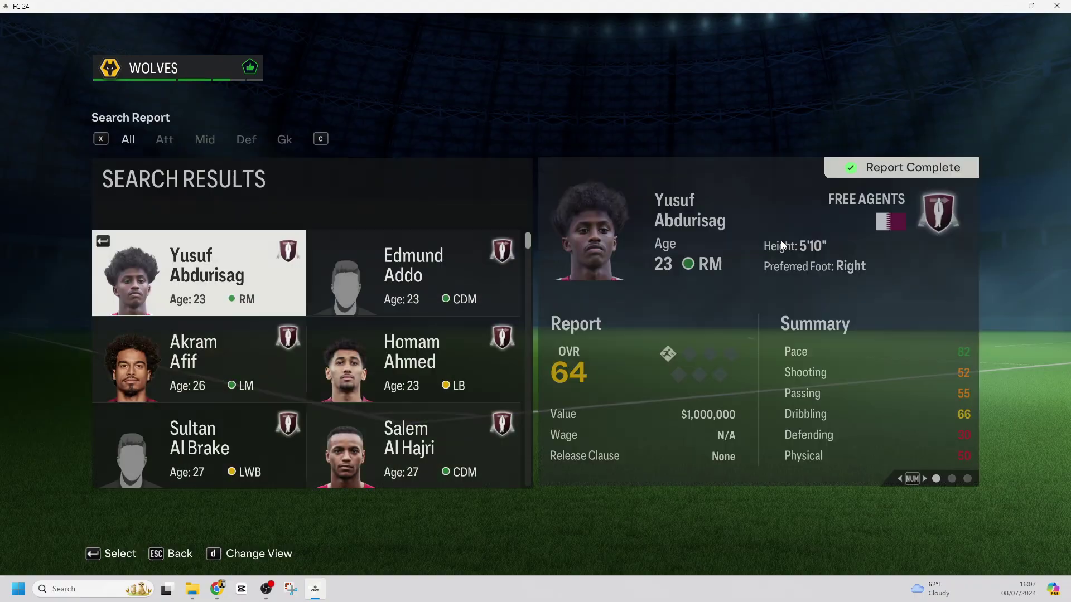
{"action": "key", "text": "Right"}
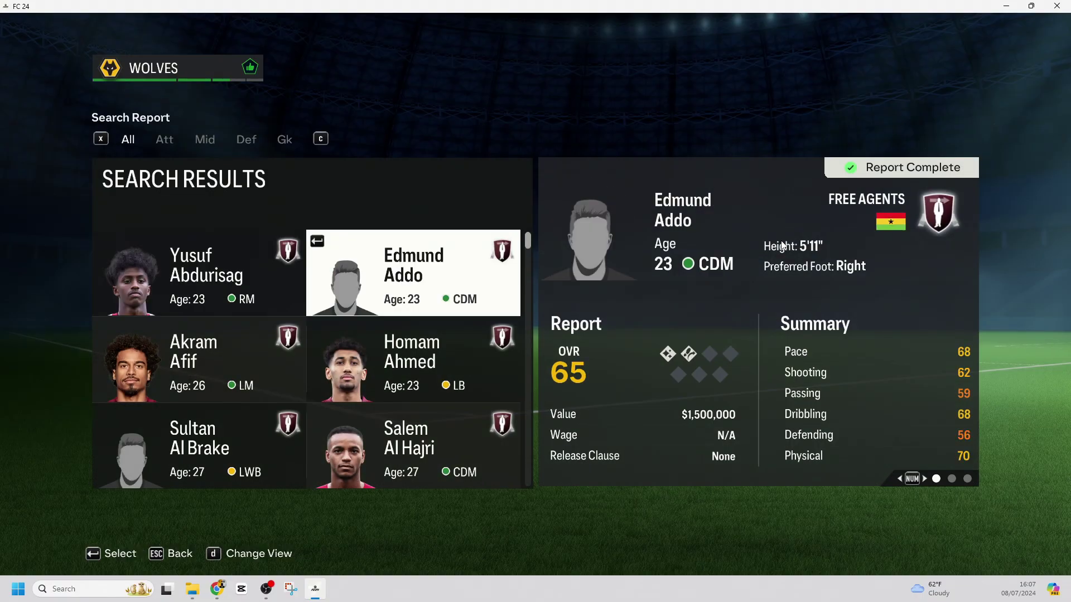
{"action": "key", "text": "Right"}
{"action": "key", "text": "Right"}
{"action": "key", "text": "Right"}
{"action": "key", "text": "Right"}
{"action": "key", "text": "Right"}
{"action": "key", "text": "Right"}
{"action": "key", "text": "Right"}
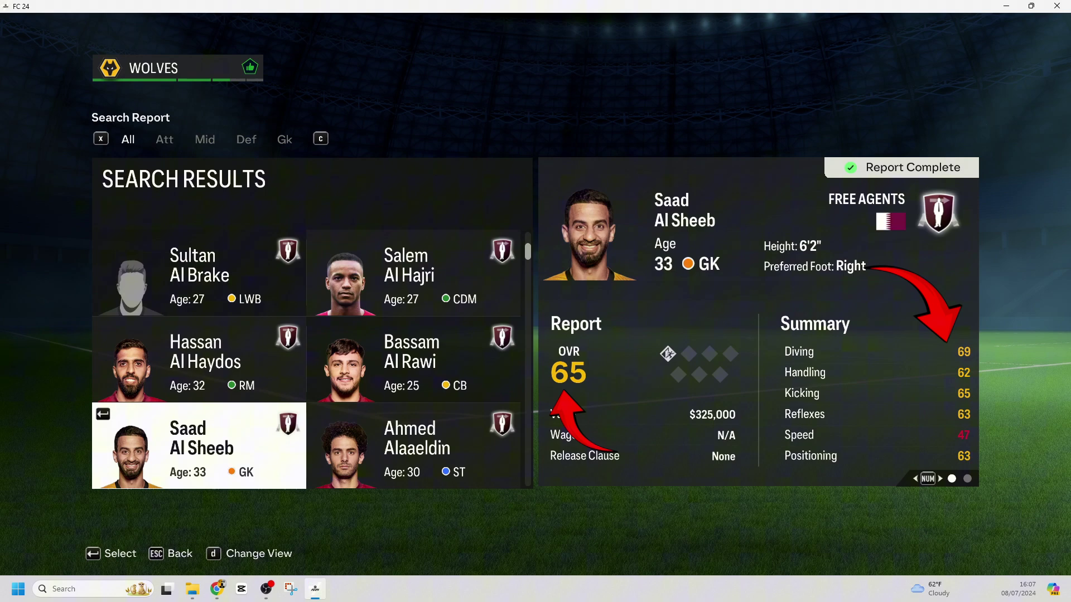
{"action": "key", "text": "Right"}
{"action": "key", "text": "Right"}
{"action": "key", "text": "Right"}
{"action": "key", "text": "Right"}
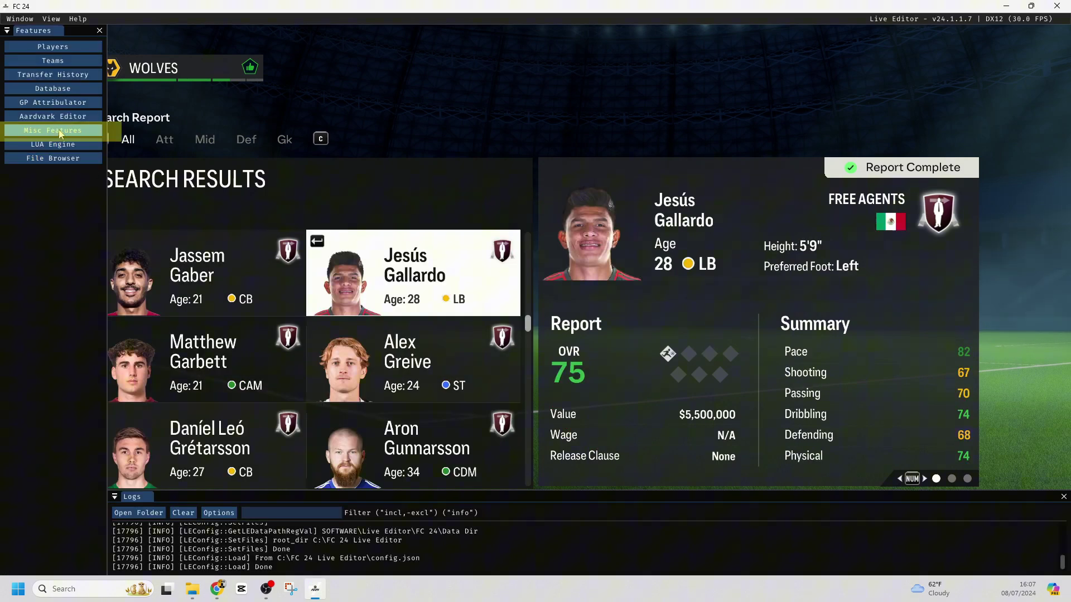
- Open Misc Features and expand, then collapse, the Gameplay Shooting options
{"action": "left_click", "coordinate": [59, 130]}
{"action": "left_click", "coordinate": [129, 54]}
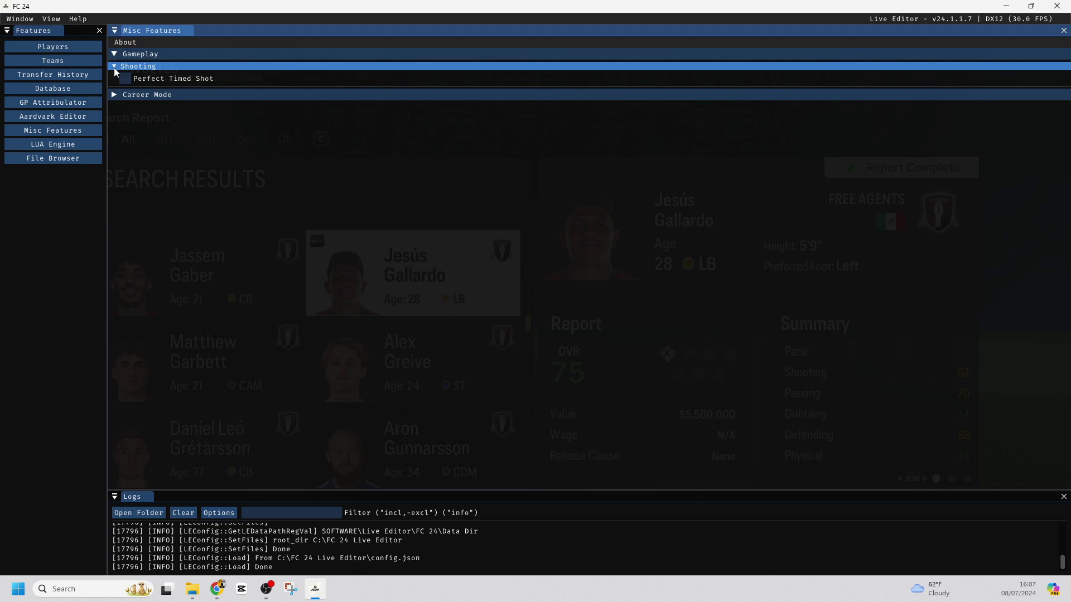
{"action": "mouse_move", "coordinate": [123, 78]}
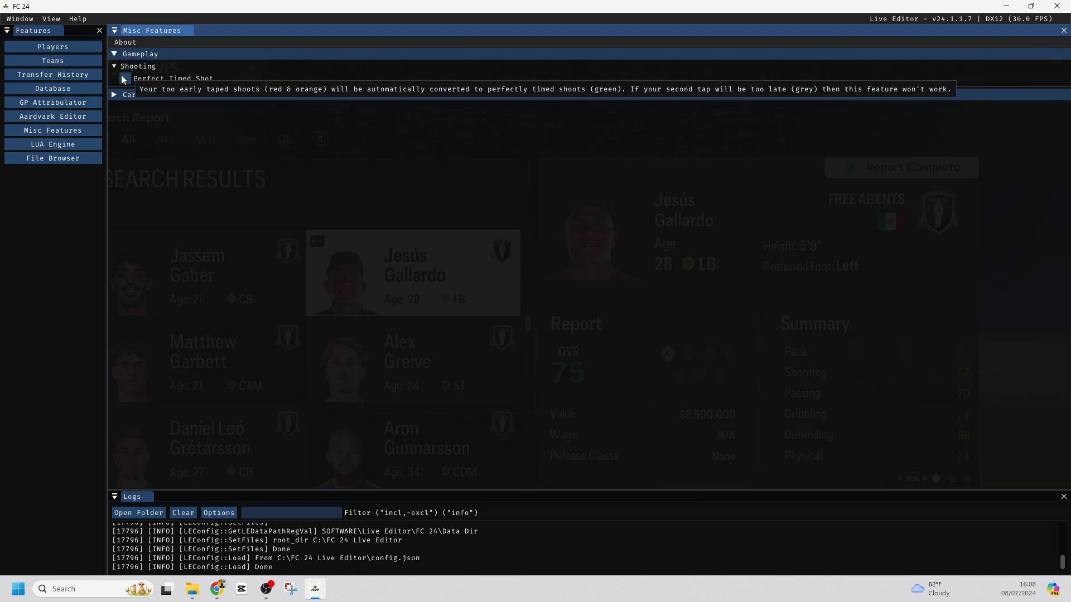
{"action": "left_click", "coordinate": [127, 66]}
- Expand Career Mode's Manager options and reveal the GTN transfer network options
{"action": "left_click", "coordinate": [134, 78]}
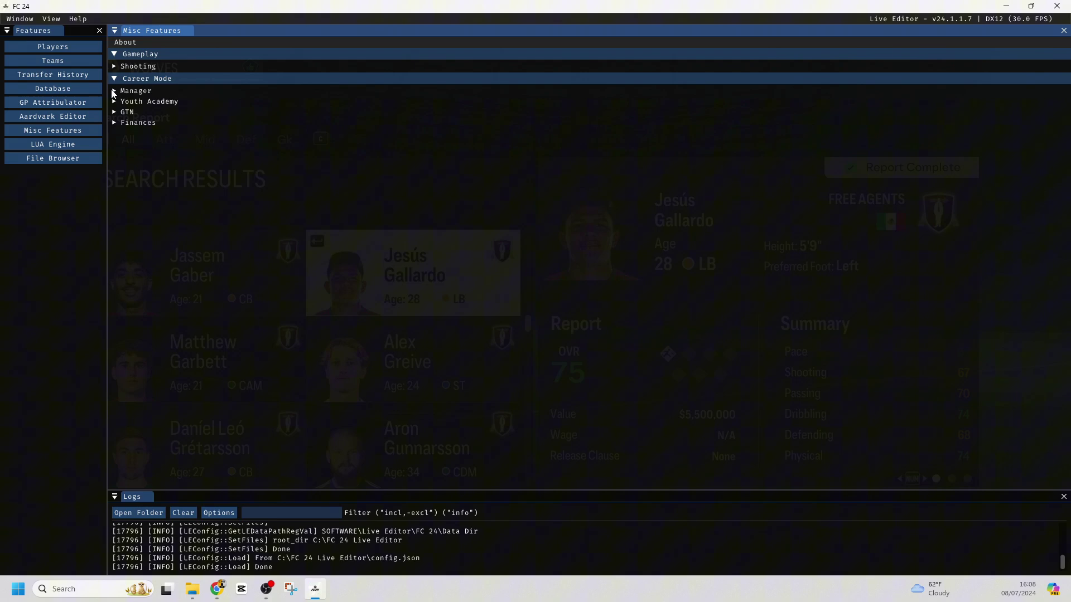
{"action": "left_click", "coordinate": [117, 93]}
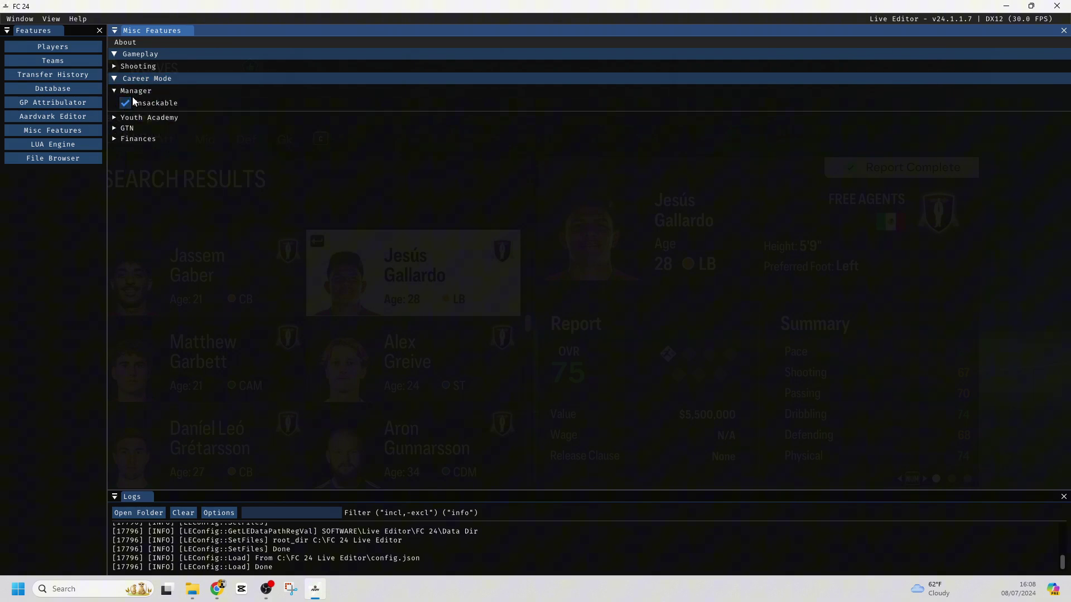
{"action": "mouse_move", "coordinate": [129, 106]}
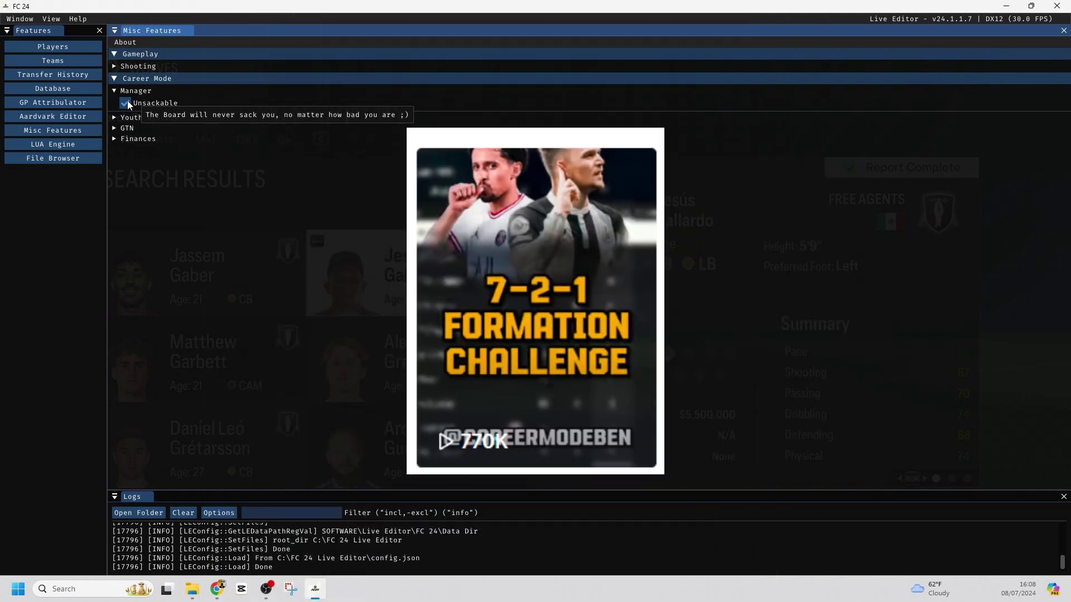
{"action": "left_click", "coordinate": [117, 128]}
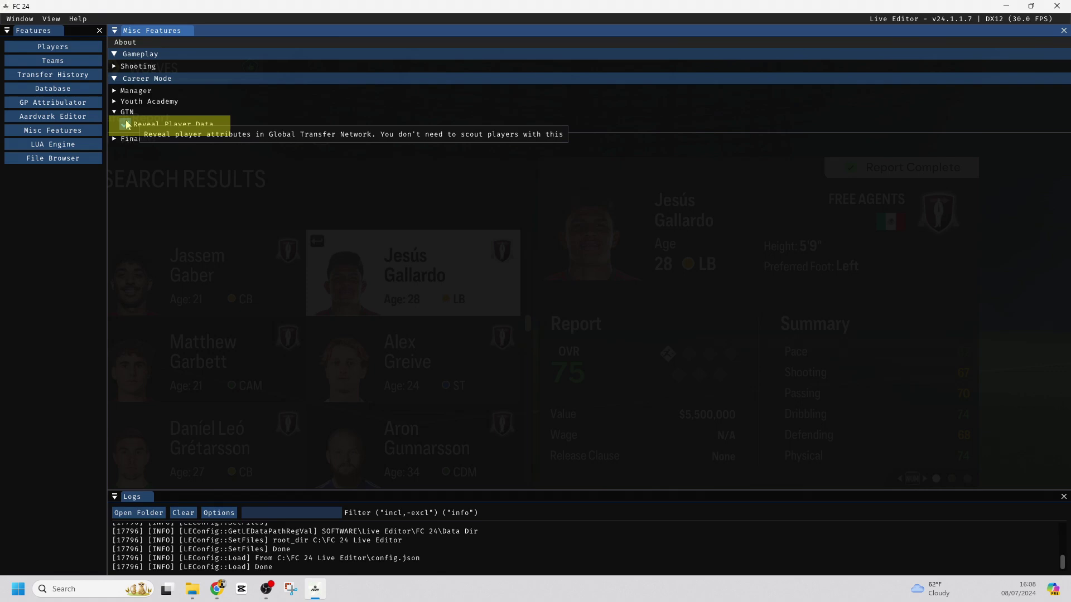
- Tick Reveal Player Data under GTN so free agents show full ratings
{"action": "key", "text": "Insert"}
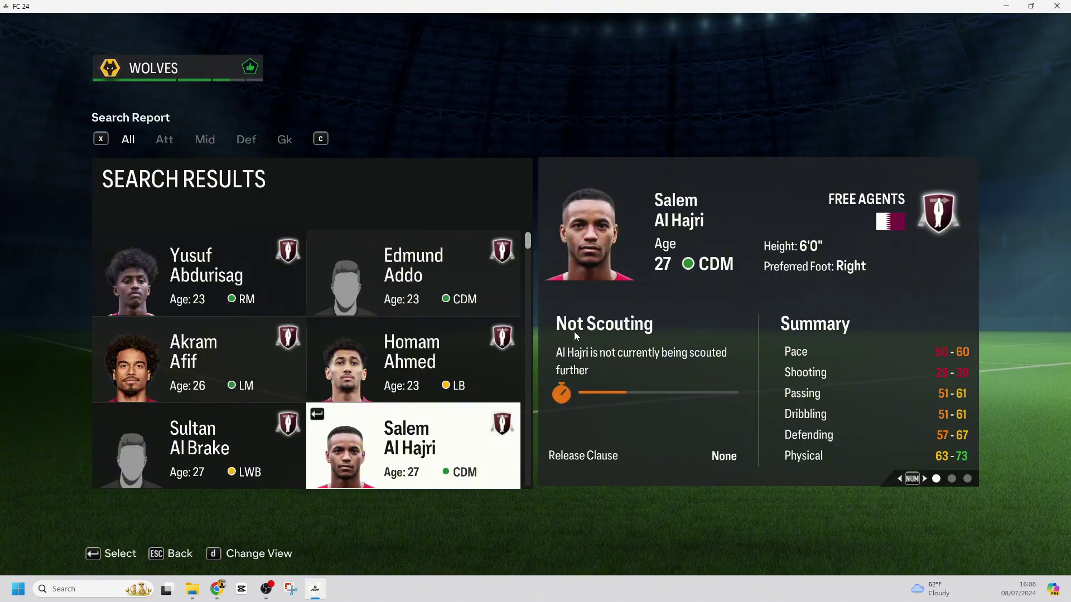
{"action": "key", "text": "Insert"}
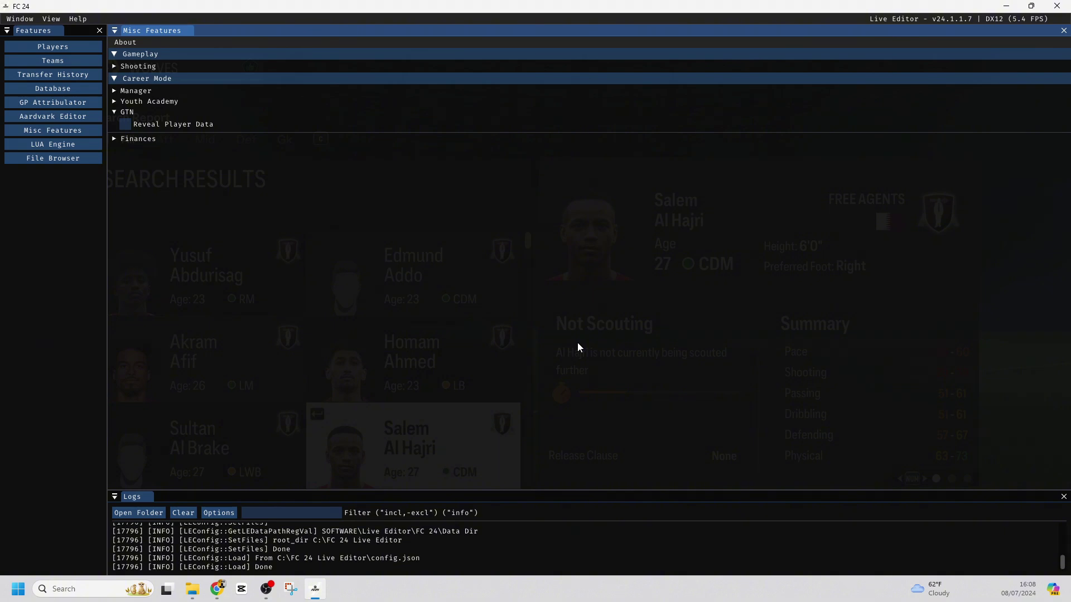
{"action": "left_click", "coordinate": [126, 124]}
- Step through the free-agent search results in the game to check the revealed ratings
{"action": "key", "text": "Insert"}
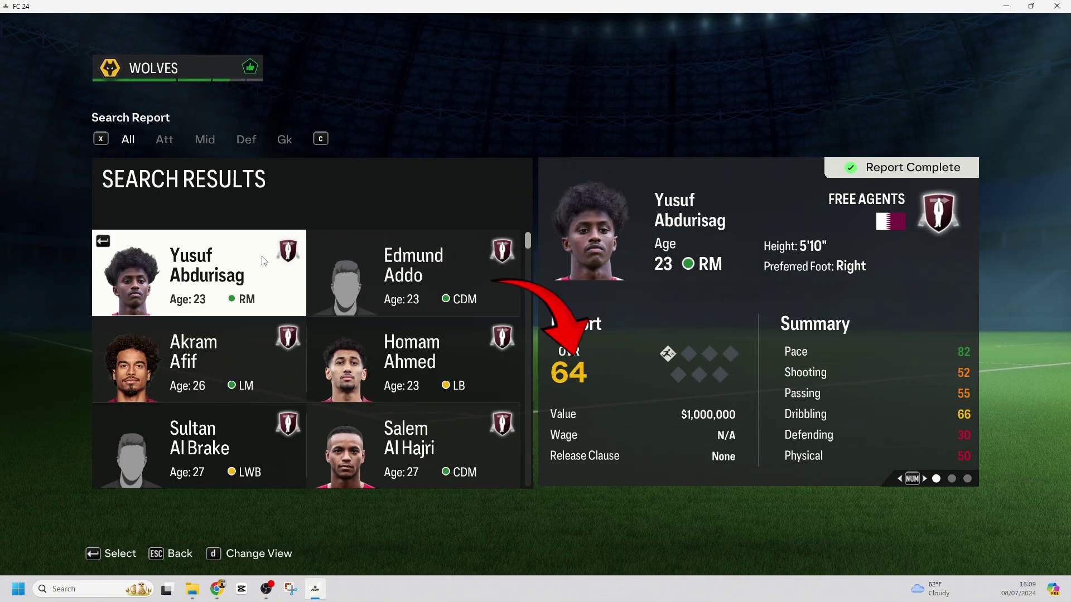
{"action": "key", "text": "Right"}
{"action": "key", "text": "Down"}
{"action": "key", "text": "Left"}
{"action": "key", "text": "Down"}
{"action": "key", "text": "Right"}
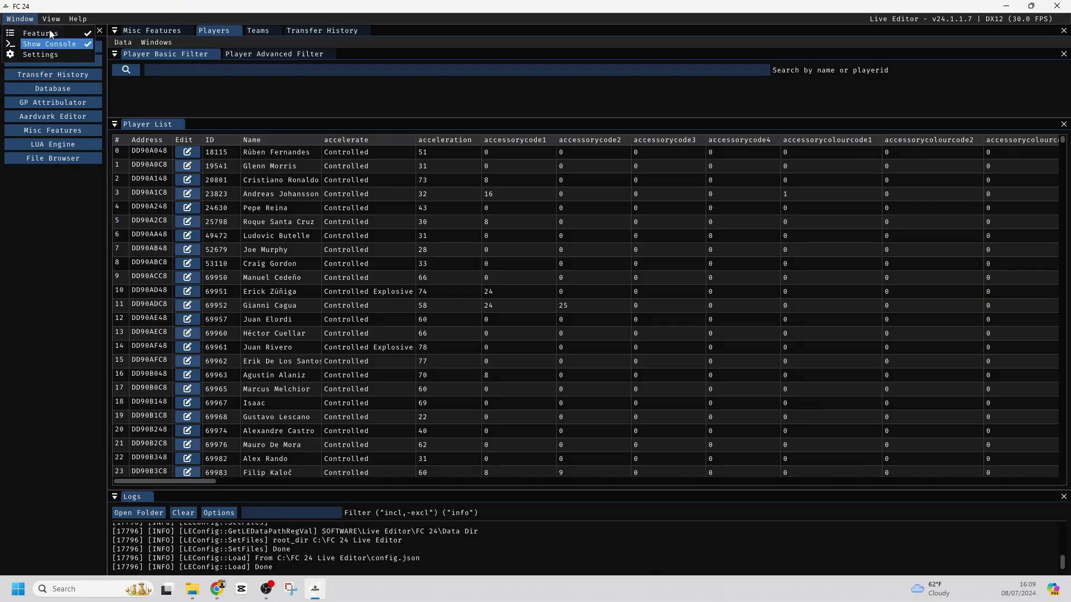
- Open Settings, browse Logger, UI, Directories and Overlay, and expand Hotkeys showing Show Menu F11 and Hide UI F9
{"action": "left_click", "coordinate": [53, 55]}
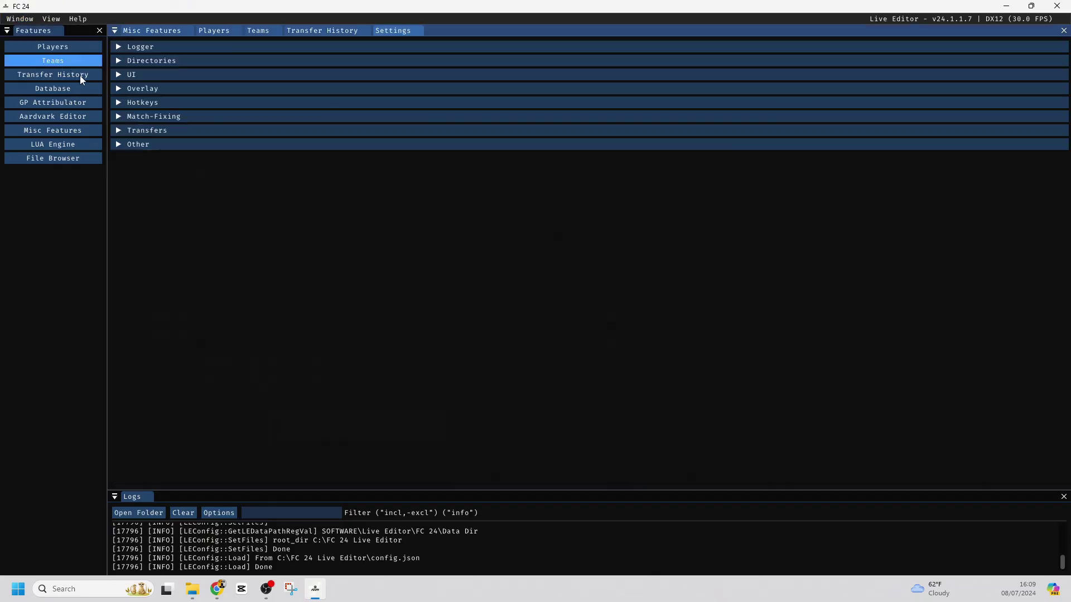
{"action": "left_click", "coordinate": [124, 49]}
{"action": "left_click", "coordinate": [120, 48]}
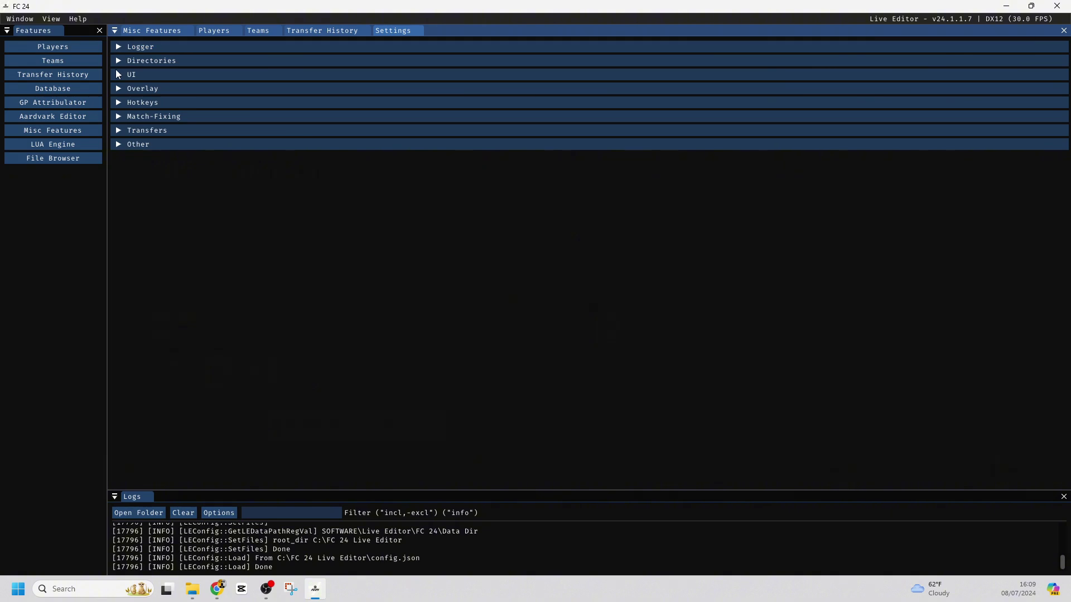
{"action": "left_click", "coordinate": [119, 74]}
{"action": "left_click", "coordinate": [116, 60]}
{"action": "left_click", "coordinate": [116, 60]}
{"action": "left_click", "coordinate": [119, 74]}
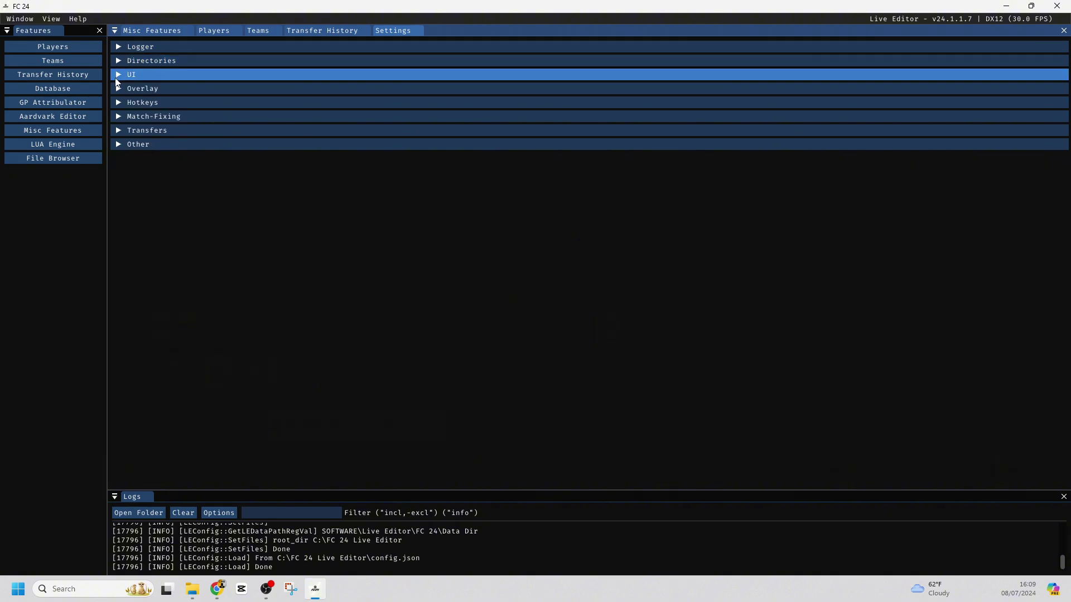
{"action": "left_click", "coordinate": [118, 88]}
{"action": "left_click", "coordinate": [119, 89]}
{"action": "left_click", "coordinate": [120, 103]}
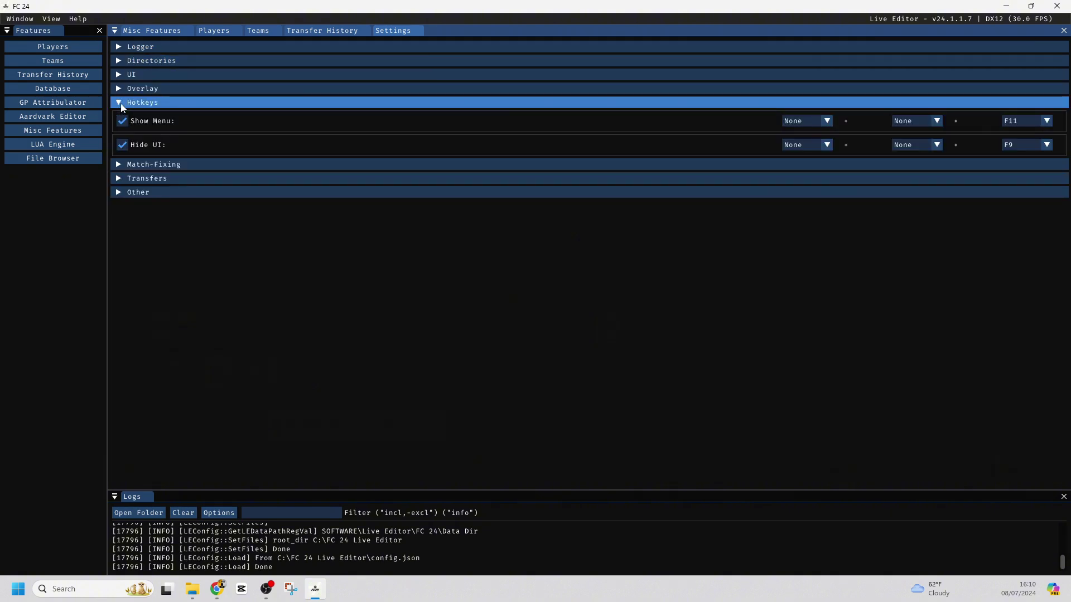
- Edit Kobbie Mainoo in Players, raising Attack to 77 and Defending to 72
{"action": "left_click", "coordinate": [62, 48]}
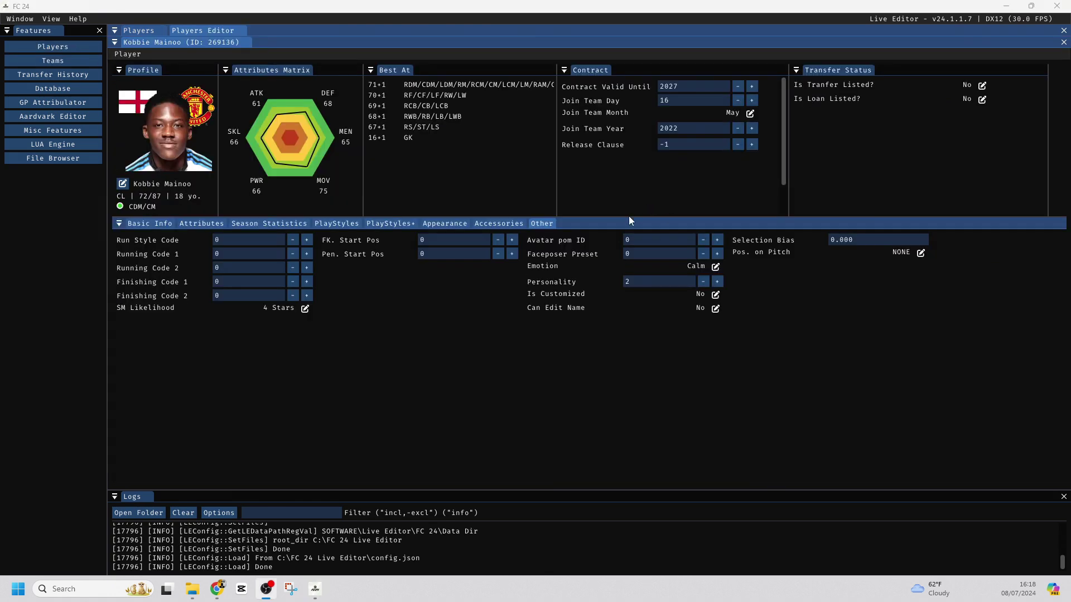
{"action": "left_click", "coordinate": [156, 224]}
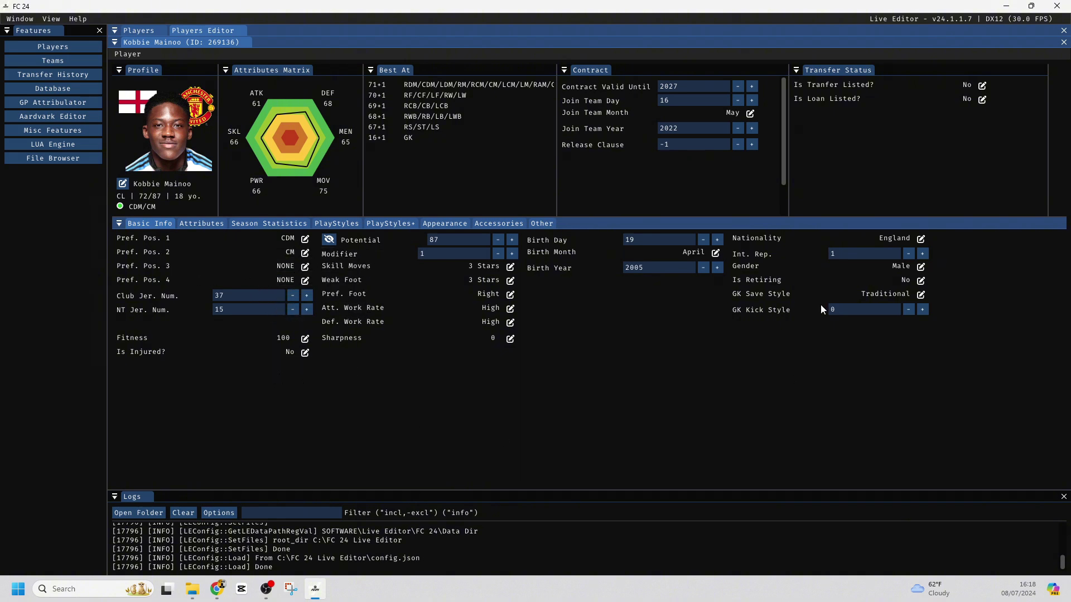
{"action": "left_click", "coordinate": [201, 223]}
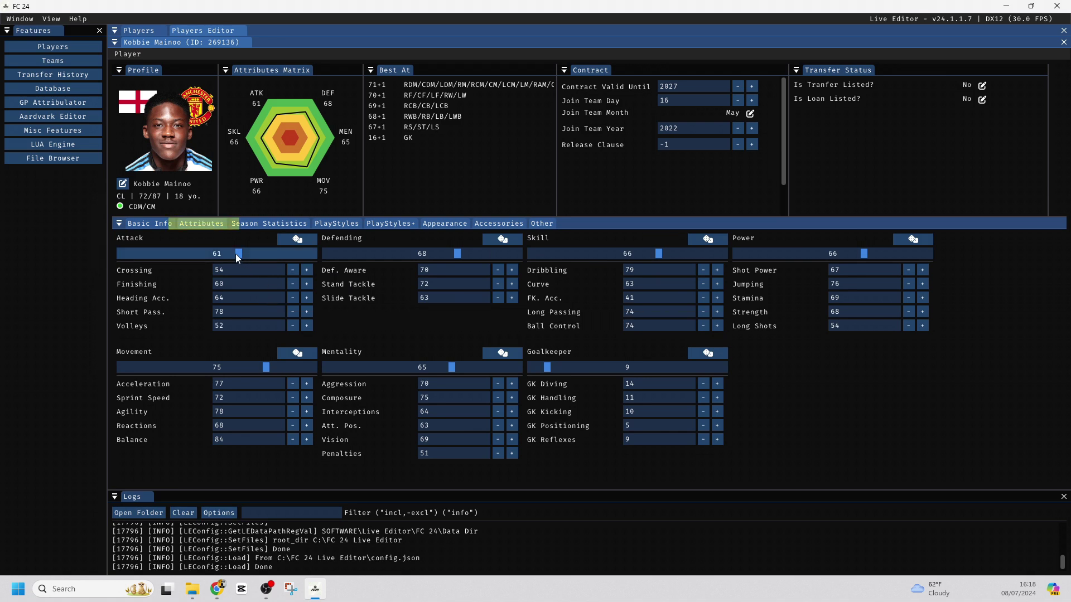
{"action": "left_click_drag", "start_coordinate": [238, 254], "coordinate": [274, 259]}
{"action": "left_click_drag", "start_coordinate": [462, 251], "coordinate": [468, 255]}
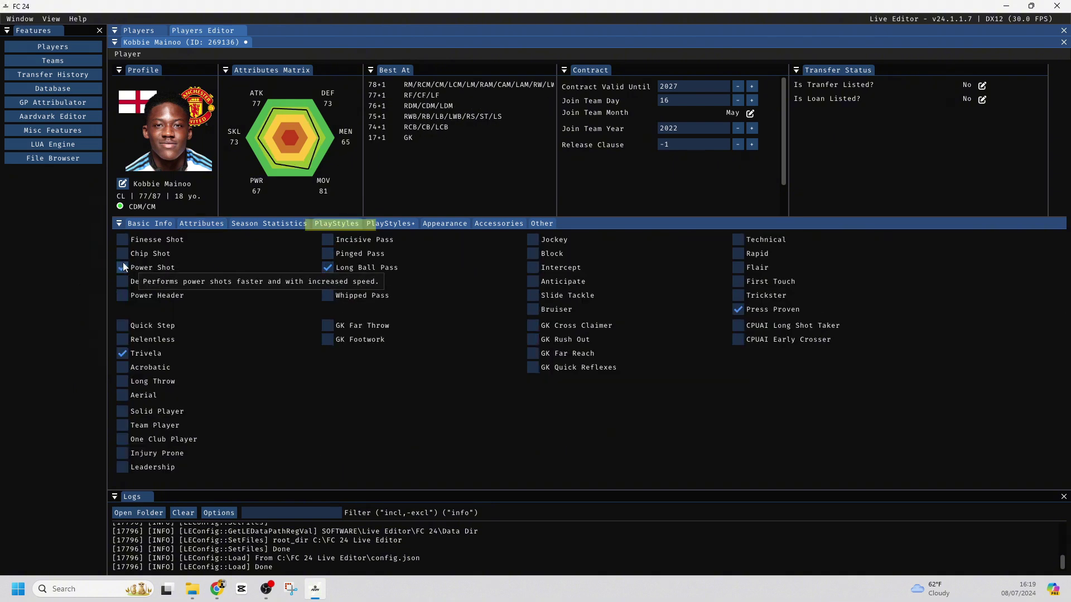
- Give Mainoo the Finesse Shot and Whipped Pass PlayStyles and set Is Transfer Listed to Yes
{"action": "left_click", "coordinate": [122, 239]}
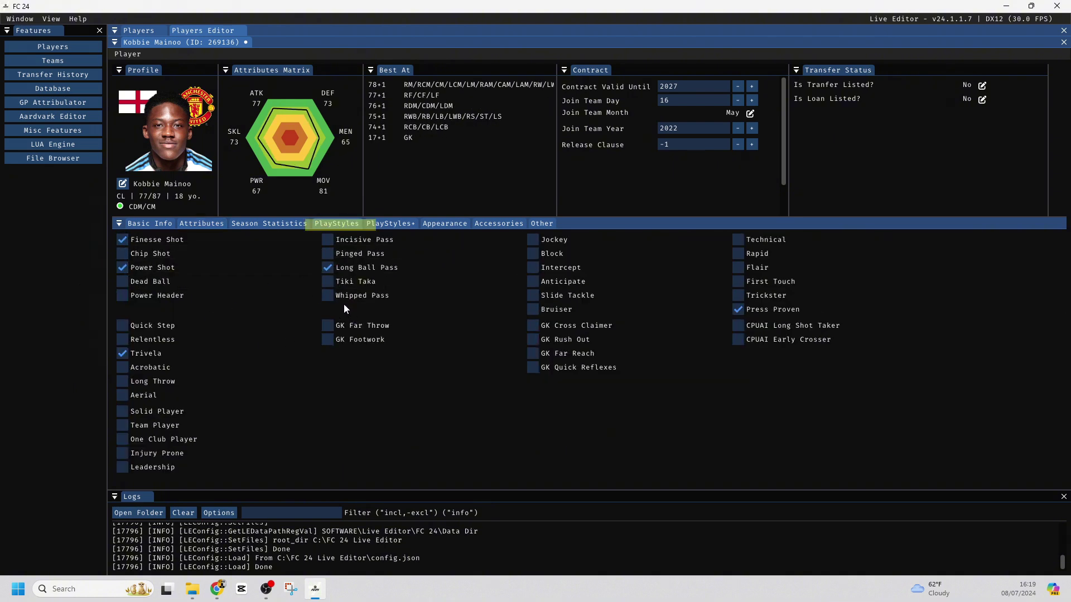
{"action": "left_click", "coordinate": [331, 296]}
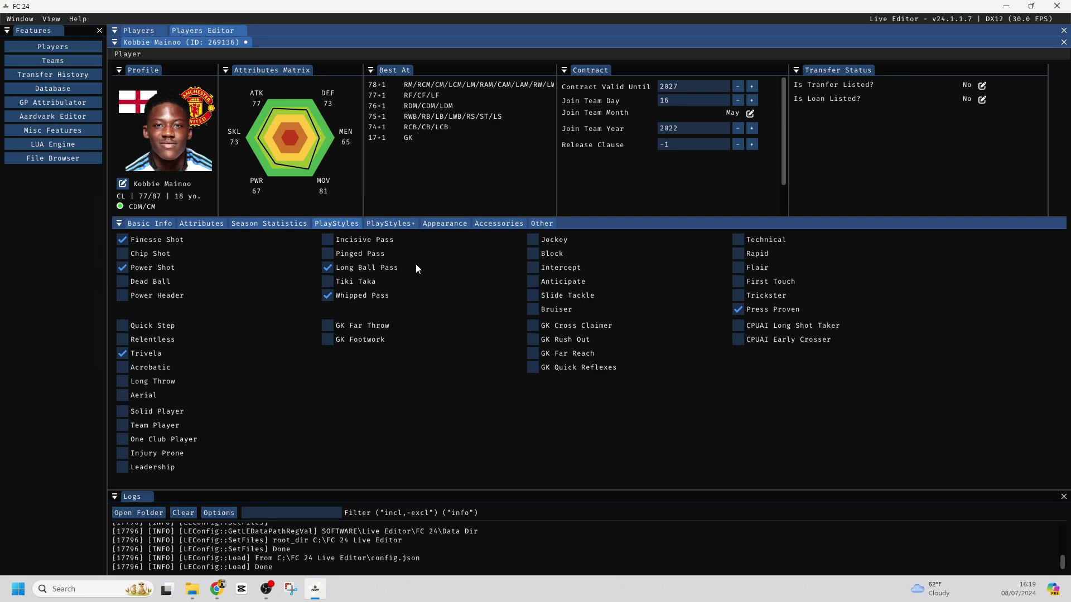
{"action": "left_click", "coordinate": [982, 99]}
{"action": "left_click", "coordinate": [419, 132]}
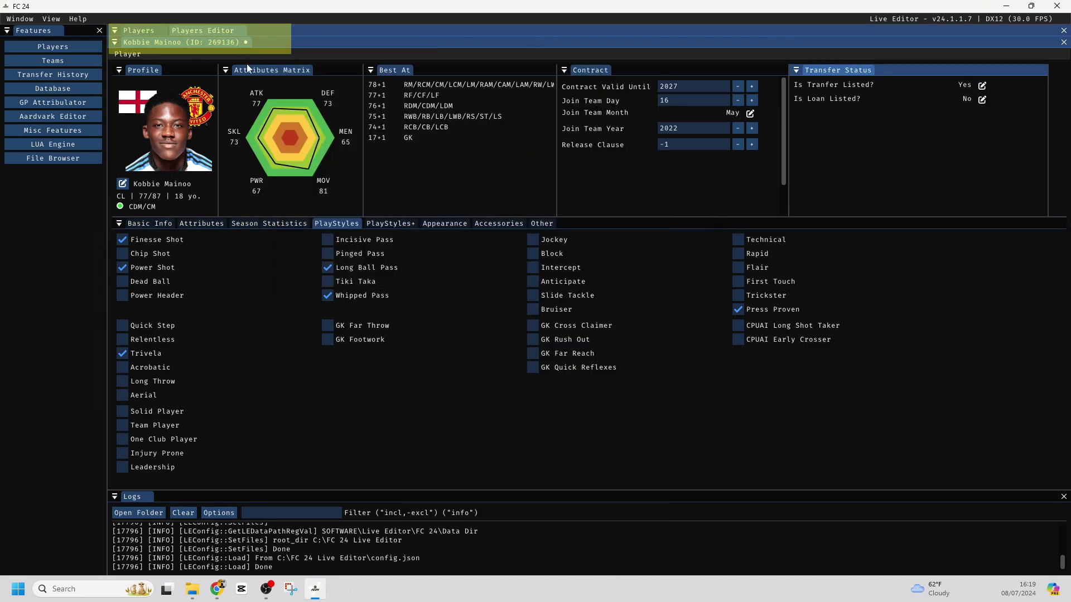
- Close Mainoo's editing tab, save the changes and hide the overlay
{"action": "mouse_move", "coordinate": [247, 42]}
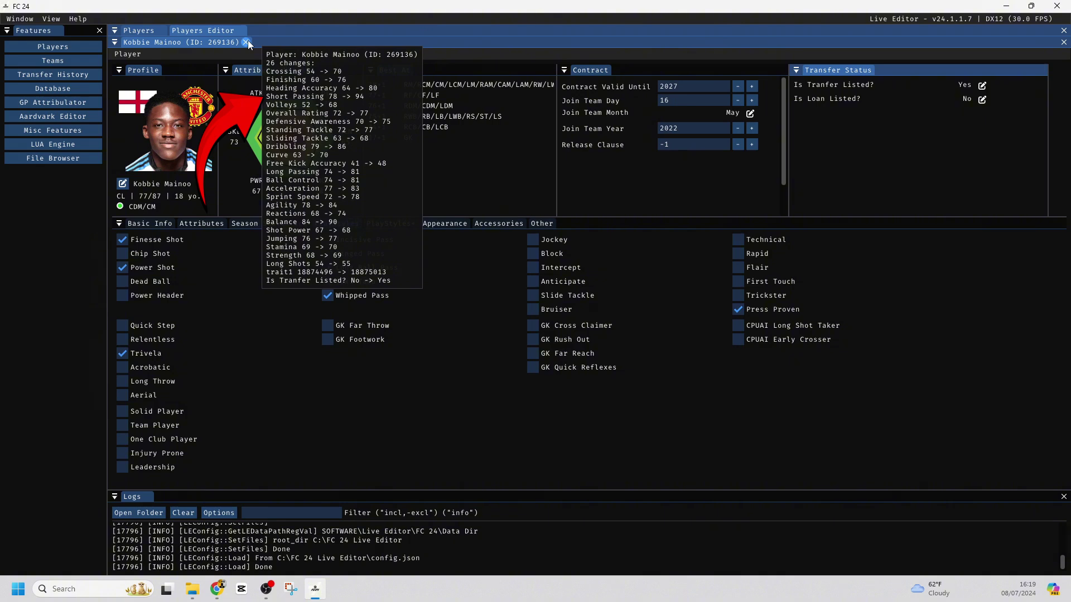
{"action": "left_click", "coordinate": [246, 41]}
{"action": "left_click", "coordinate": [473, 339]}
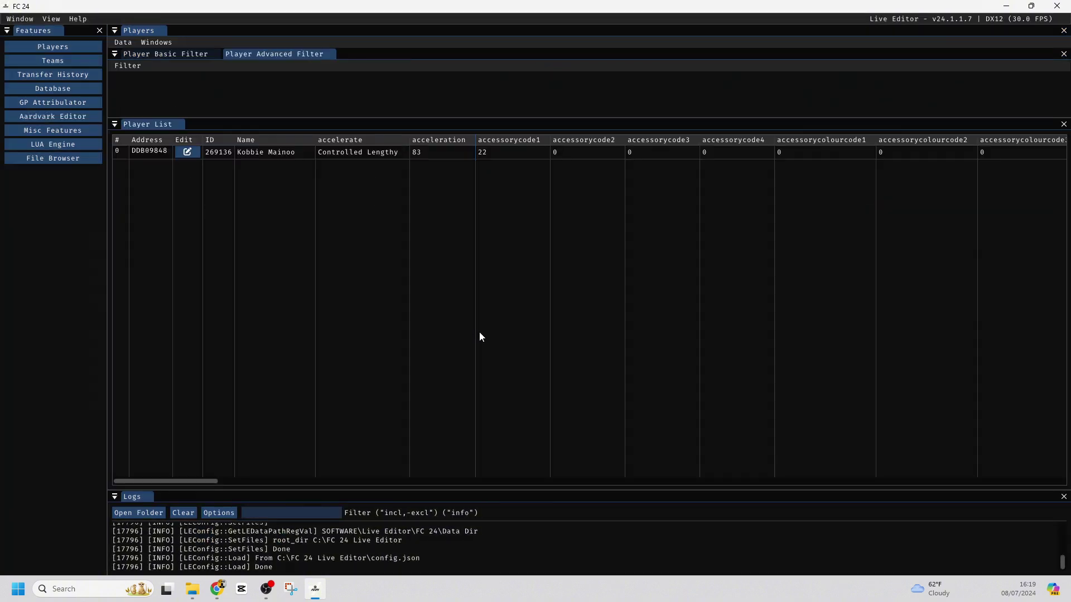
{"action": "key", "text": "Insert"}
- View Mainoo's transfer history and the career_calendar table in the Database editor
{"action": "left_click", "coordinate": [273, 279]}
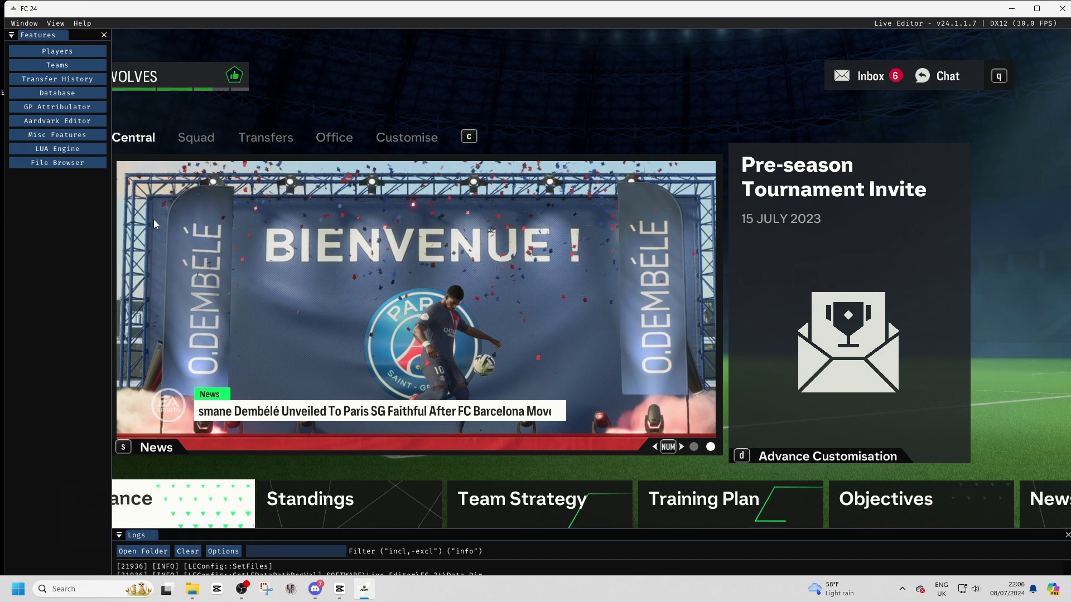
{"action": "left_click", "coordinate": [71, 78]}
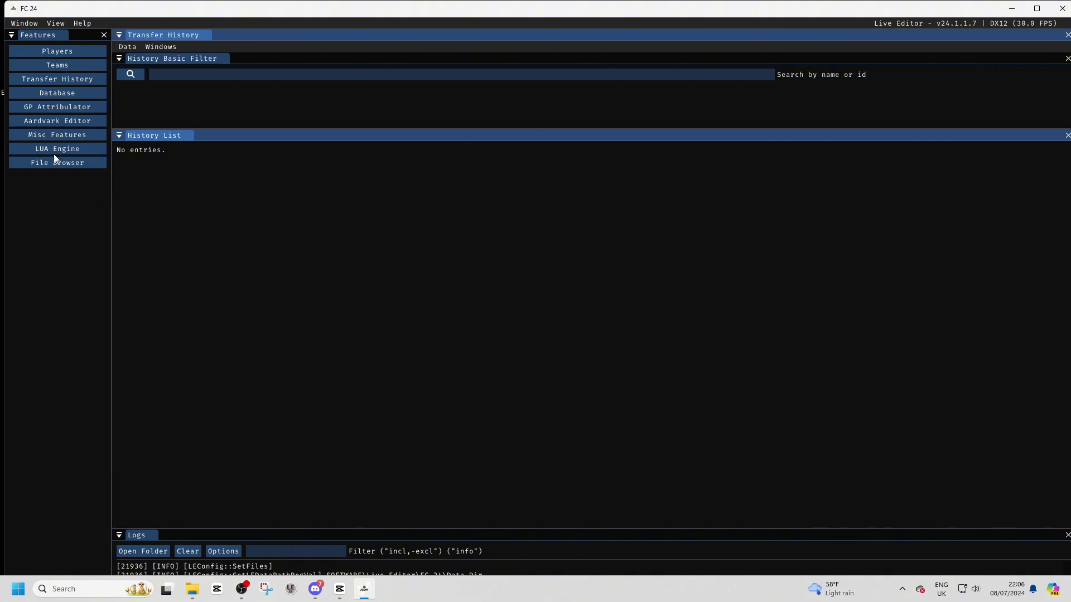
{"action": "left_click", "coordinate": [49, 96]}
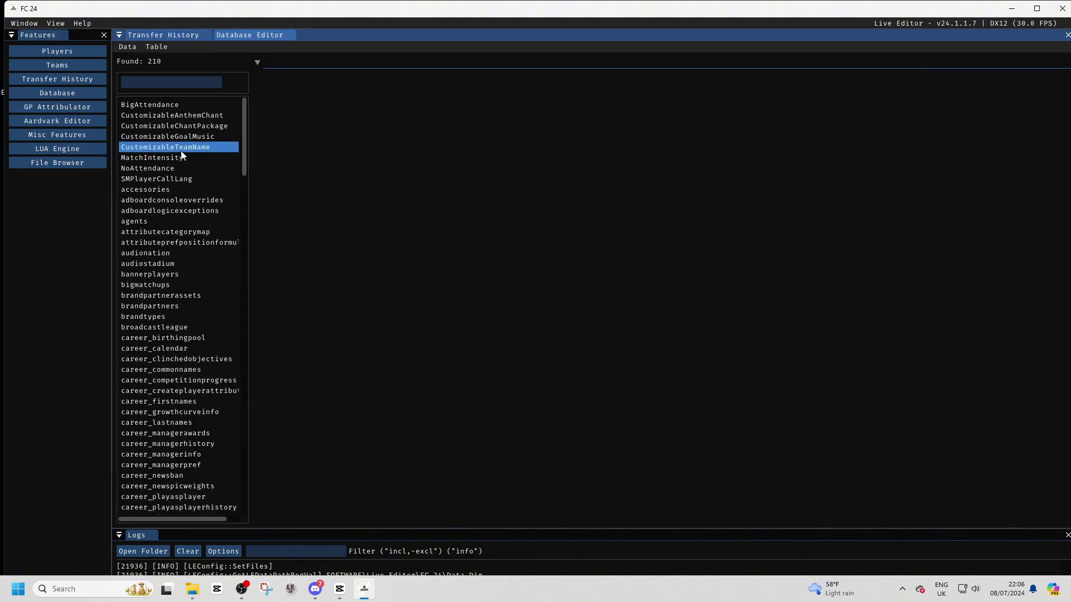
{"action": "left_click", "coordinate": [183, 350]}
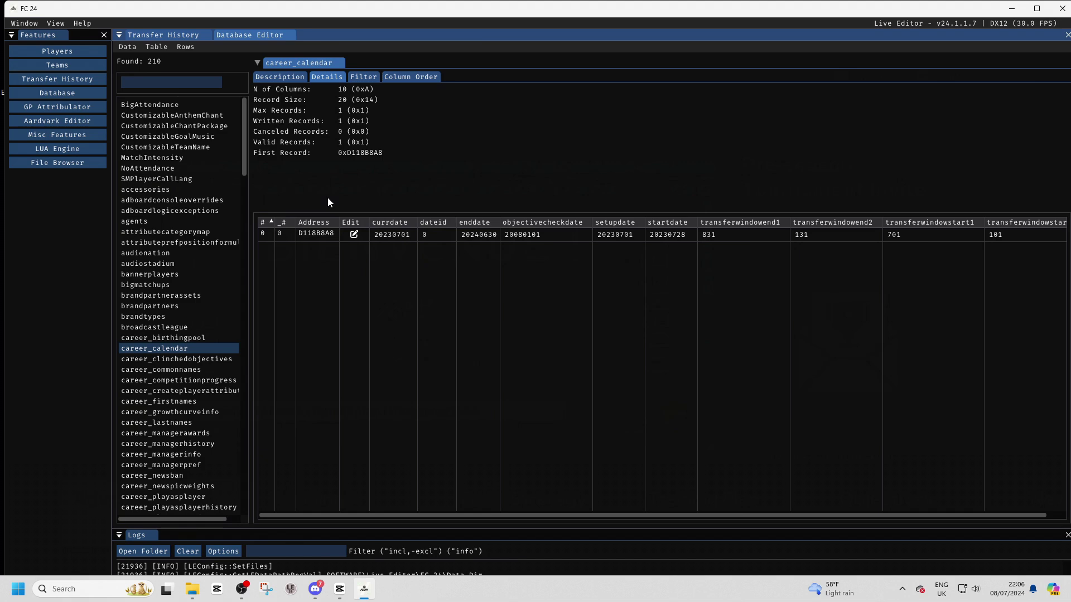
- Show the pm_playerattribute_accelcurvetype values in GP Attributor
{"action": "left_click", "coordinate": [58, 106]}
{"action": "left_click", "coordinate": [125, 98]}
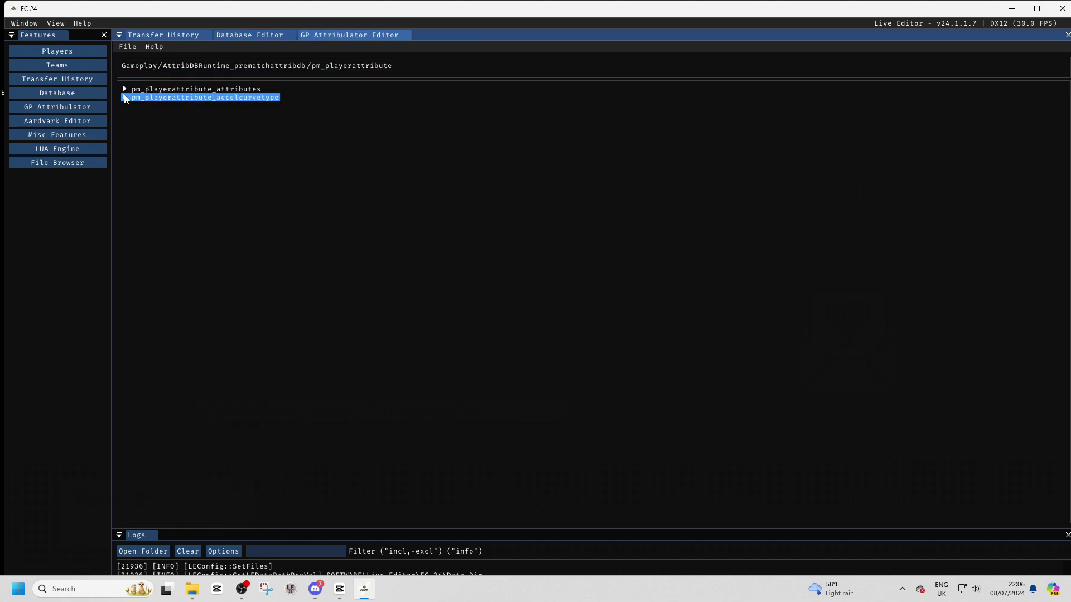
{"action": "left_click", "coordinate": [130, 98]}
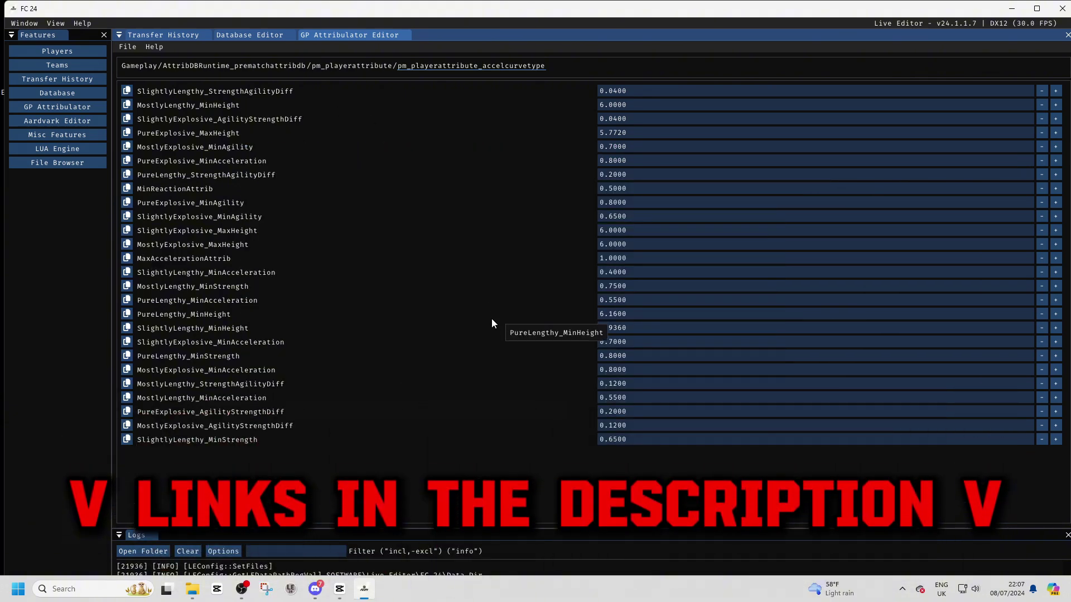
- Open the Aardvark key and value list, then Misc Features' Gameplay and Career Mode sections
{"action": "left_click", "coordinate": [66, 124]}
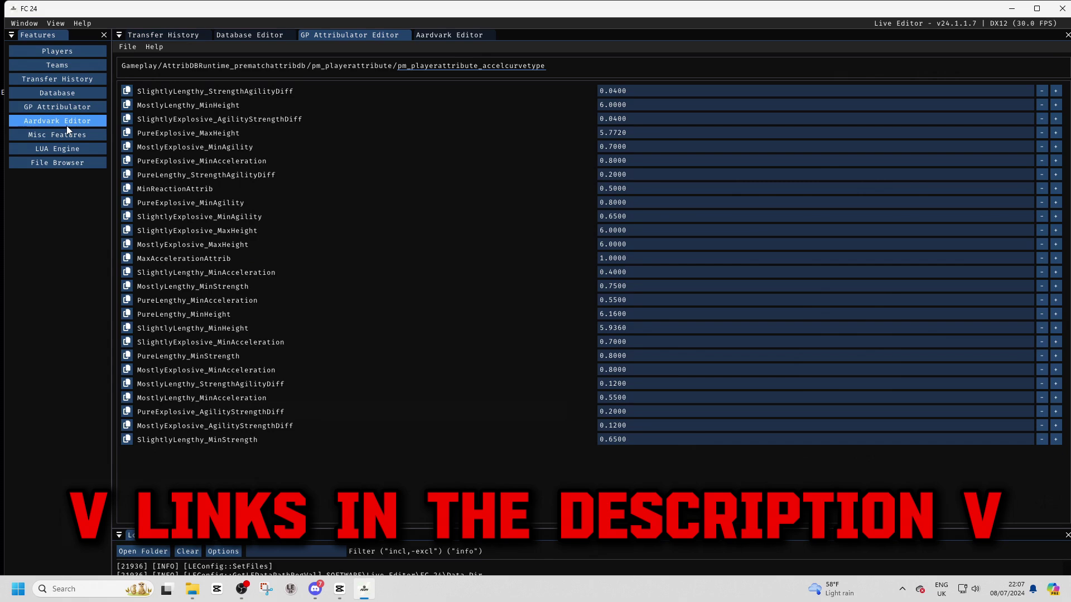
{"action": "left_click", "coordinate": [447, 36]}
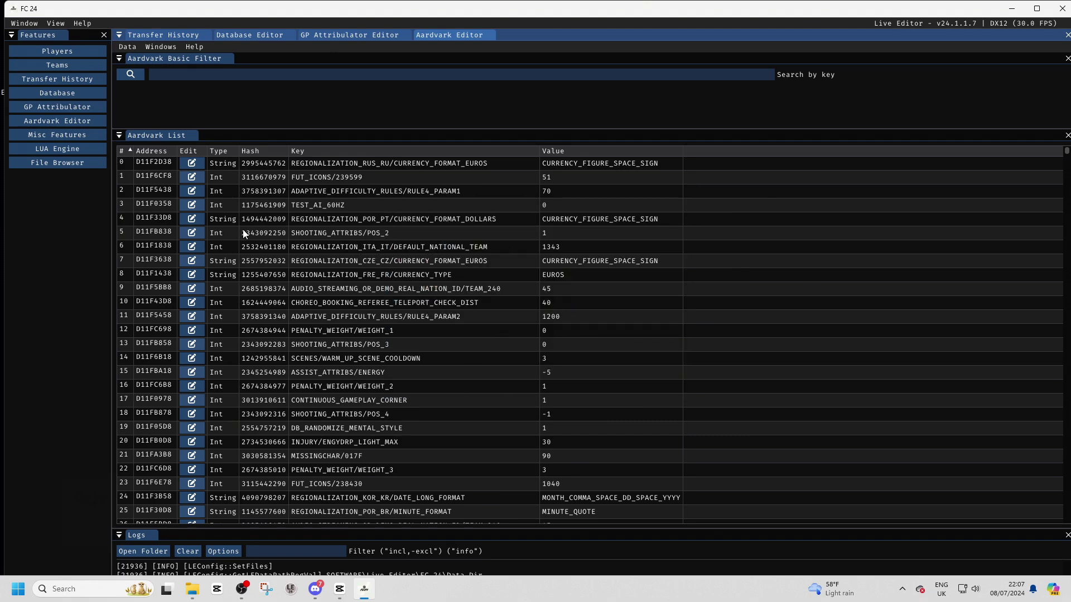
{"action": "left_click", "coordinate": [71, 134]}
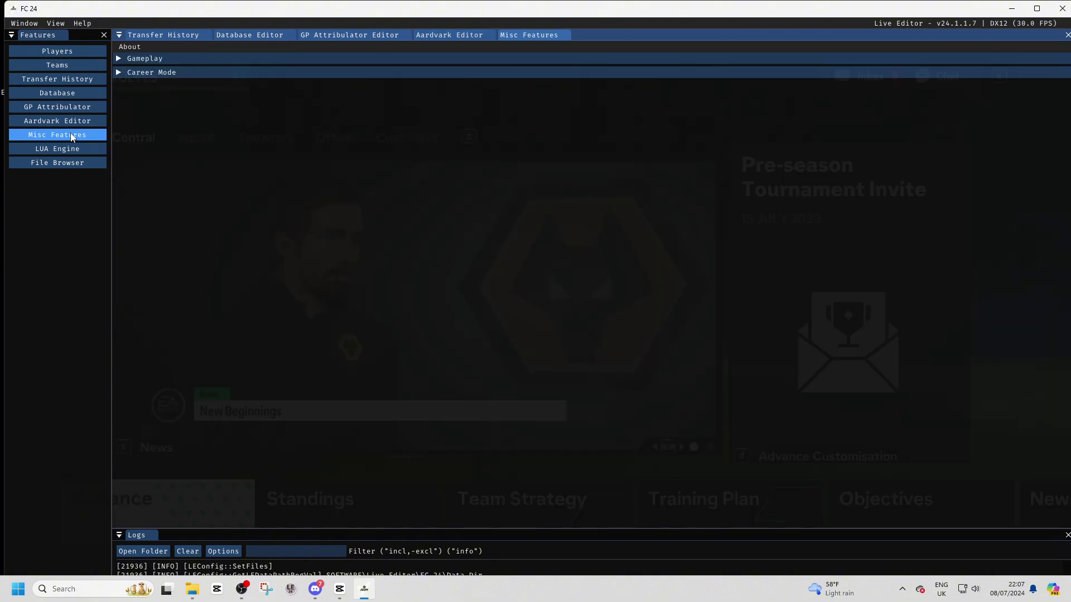
- Search Teams for 'wolves', edit Wolves (ID 110) and review its Stadium and Kits tabs
{"action": "left_click", "coordinate": [69, 69]}
{"action": "left_click", "coordinate": [585, 35]}
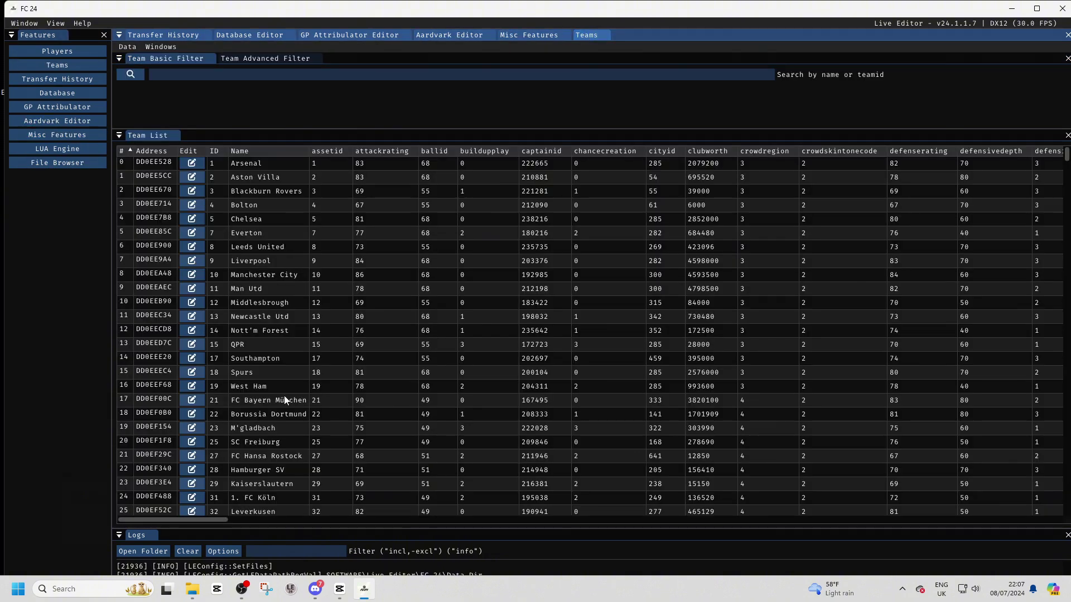
{"action": "left_click", "coordinate": [215, 74]}
{"action": "type", "text": "wol"}
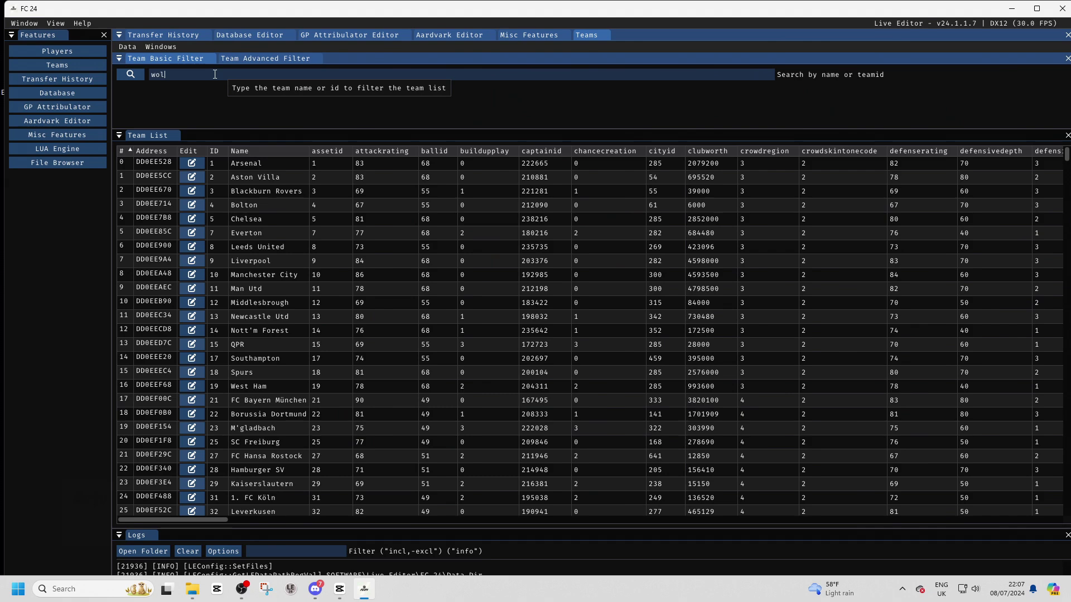
{"action": "type", "text": "ves"}
{"action": "left_click", "coordinate": [195, 166]}
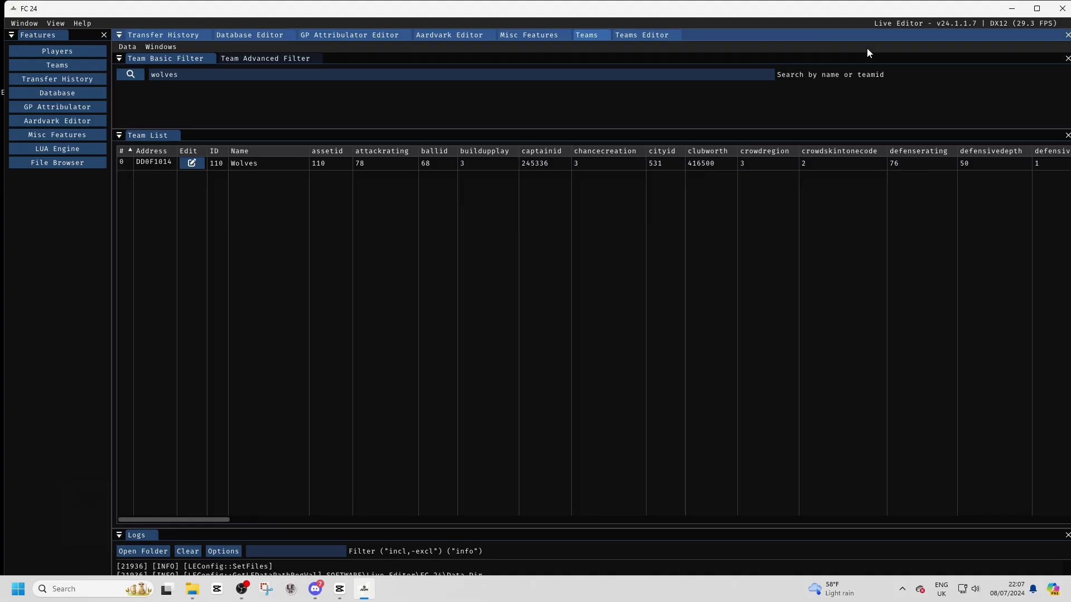
{"action": "left_click", "coordinate": [626, 35]}
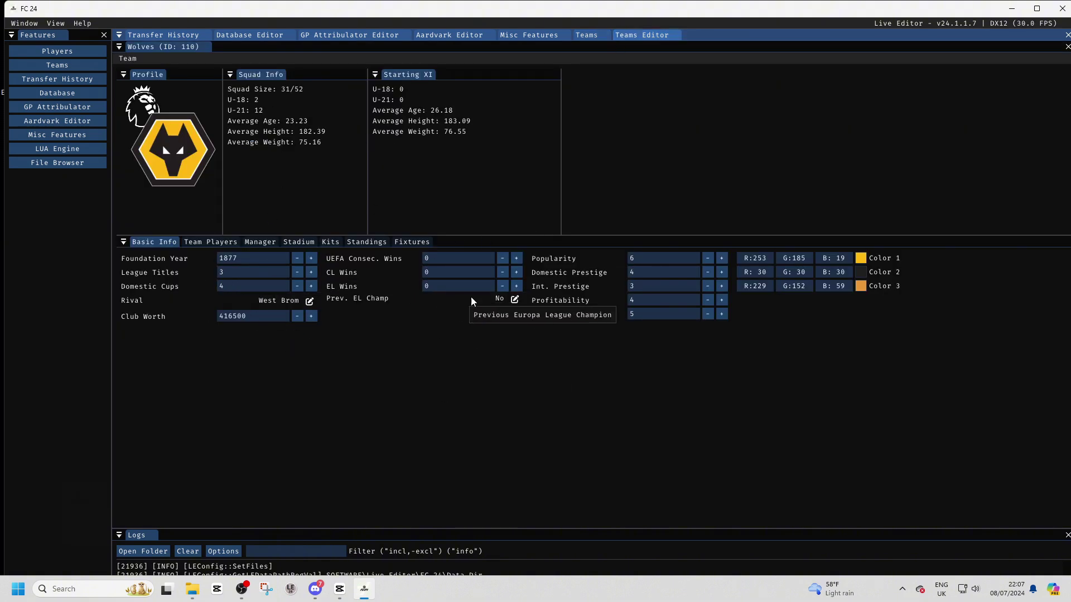
{"action": "left_click", "coordinate": [297, 242]}
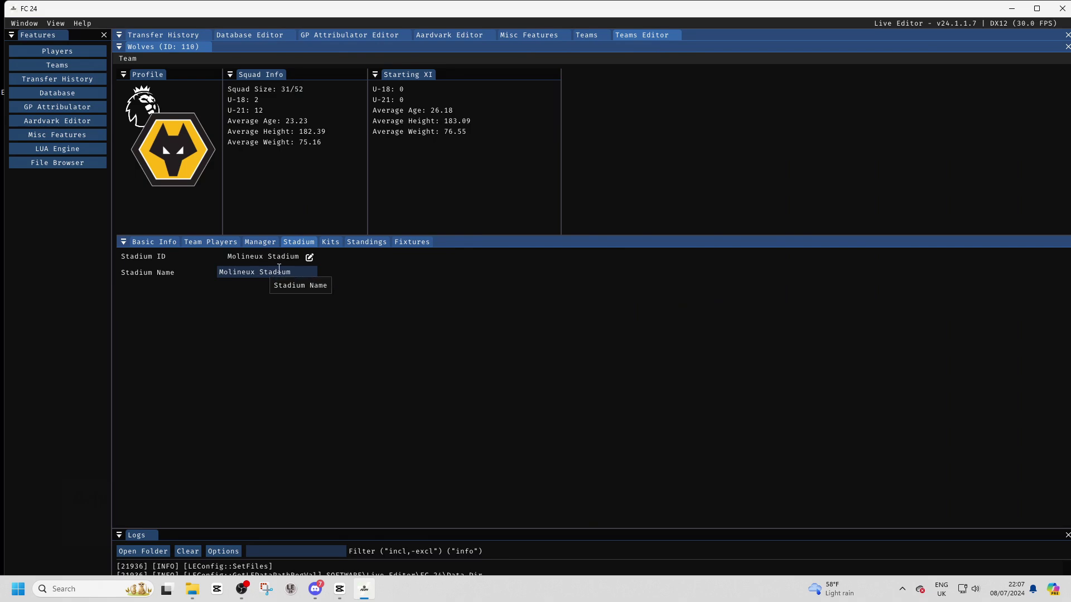
{"action": "left_click", "coordinate": [330, 242]}
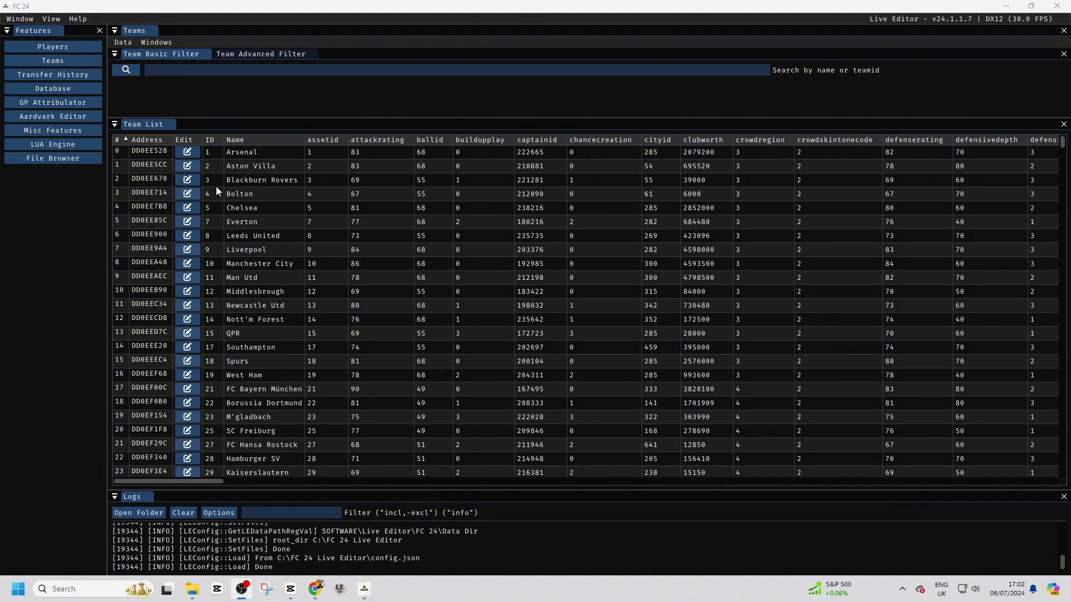
- Search 'real madrid', edit Real Madrid (ID 243) and create a manager job offer
{"action": "left_click", "coordinate": [180, 71]}
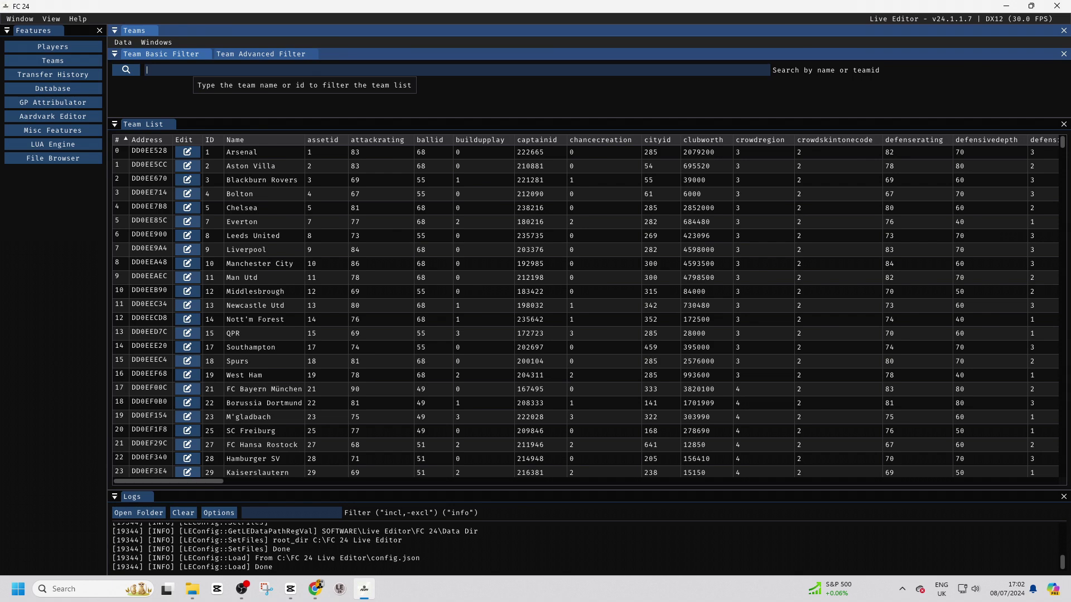
{"action": "type", "text": "real madrid"}
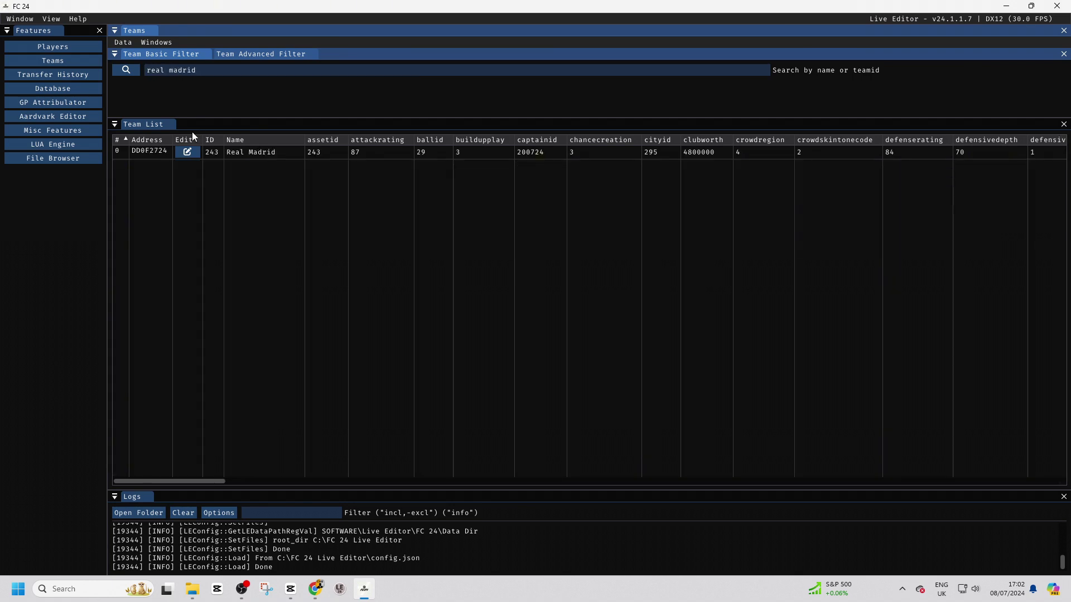
{"action": "left_click", "coordinate": [185, 153]}
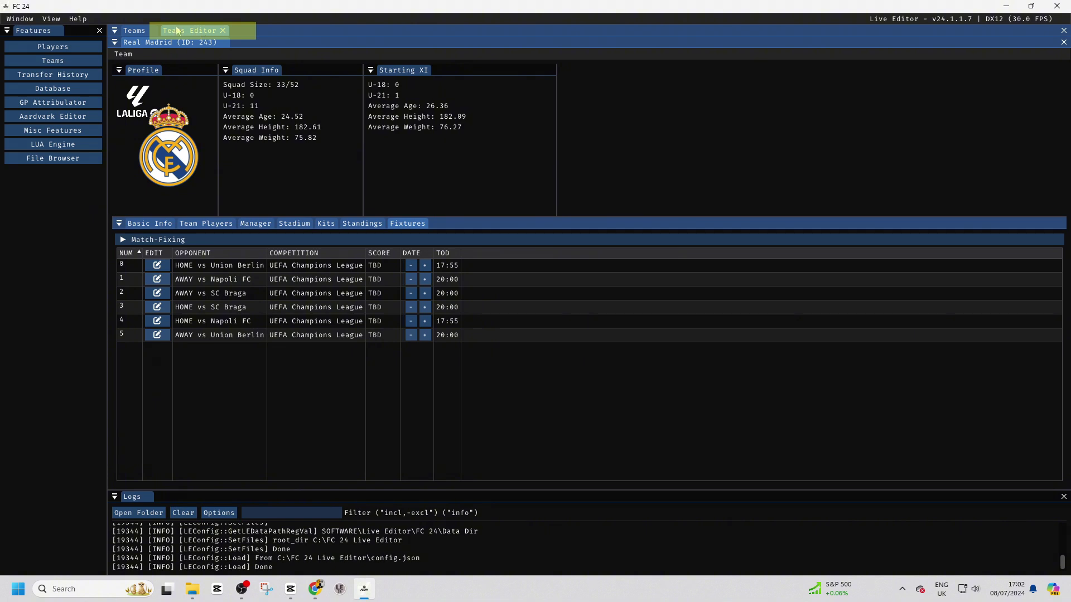
{"action": "left_click", "coordinate": [129, 56]}
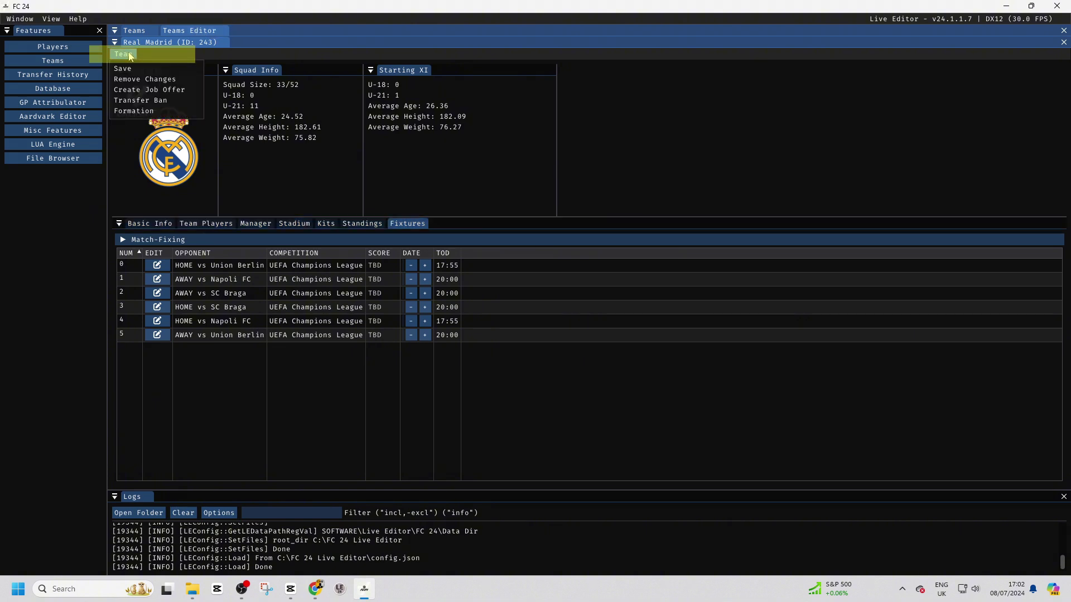
{"action": "left_click", "coordinate": [136, 92]}
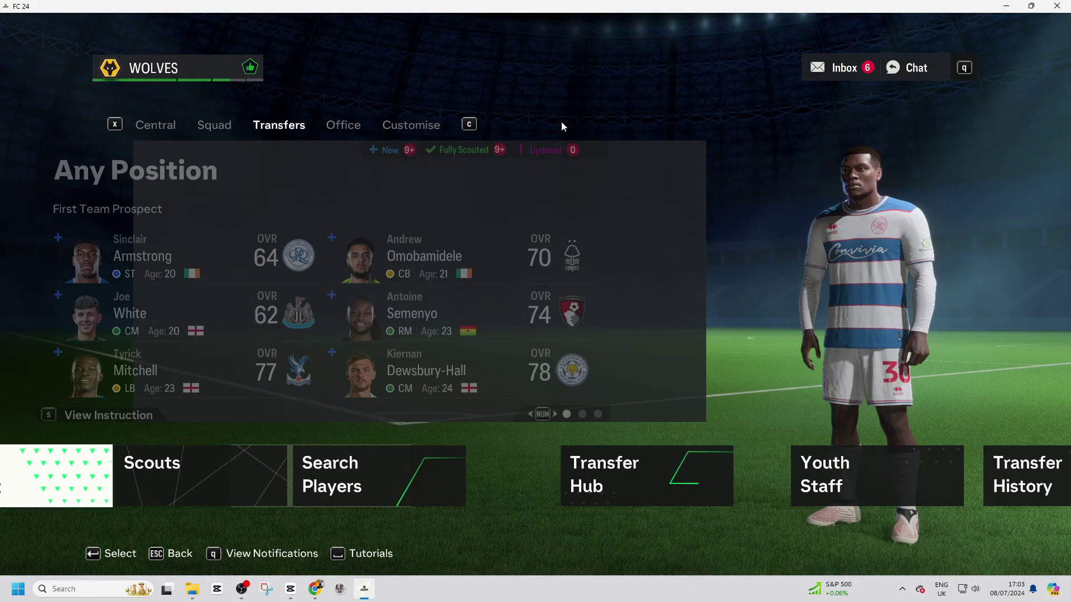
- Open the Real Madrid Manager Position offer from the inbox, accept it and confirm signing
{"action": "key", "text": "x"}
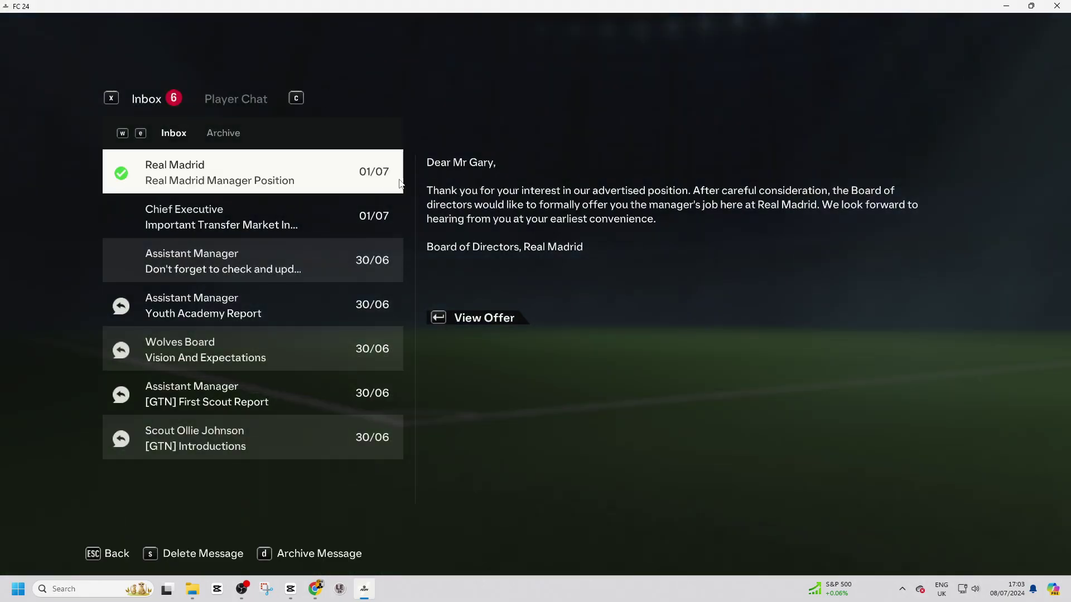
{"action": "left_click", "coordinate": [233, 162]}
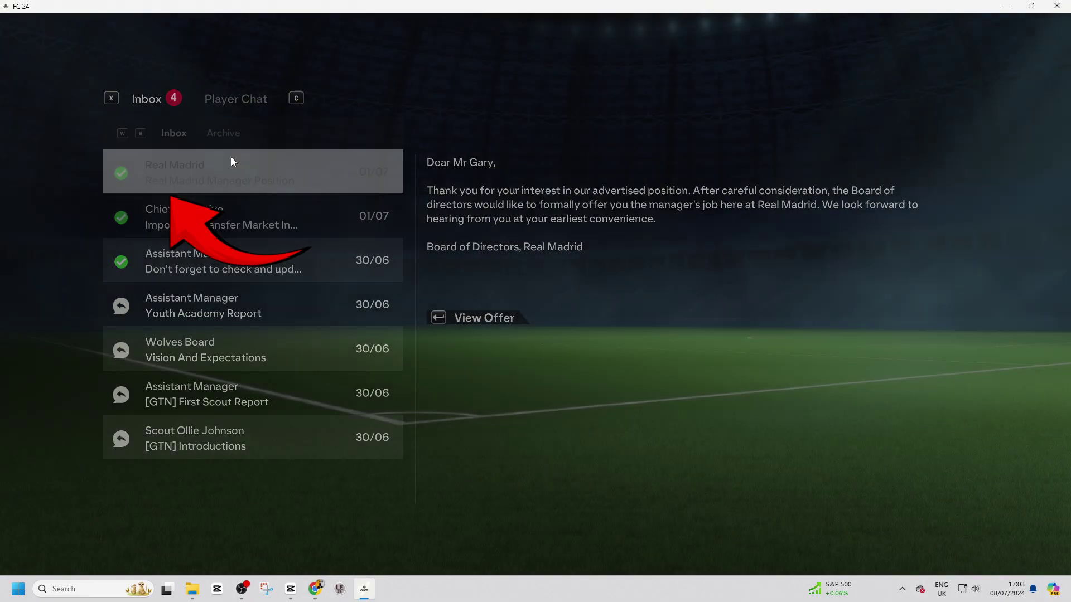
{"action": "key", "text": "Down"}
{"action": "key", "text": "Down"}
{"action": "key", "text": "Down"}
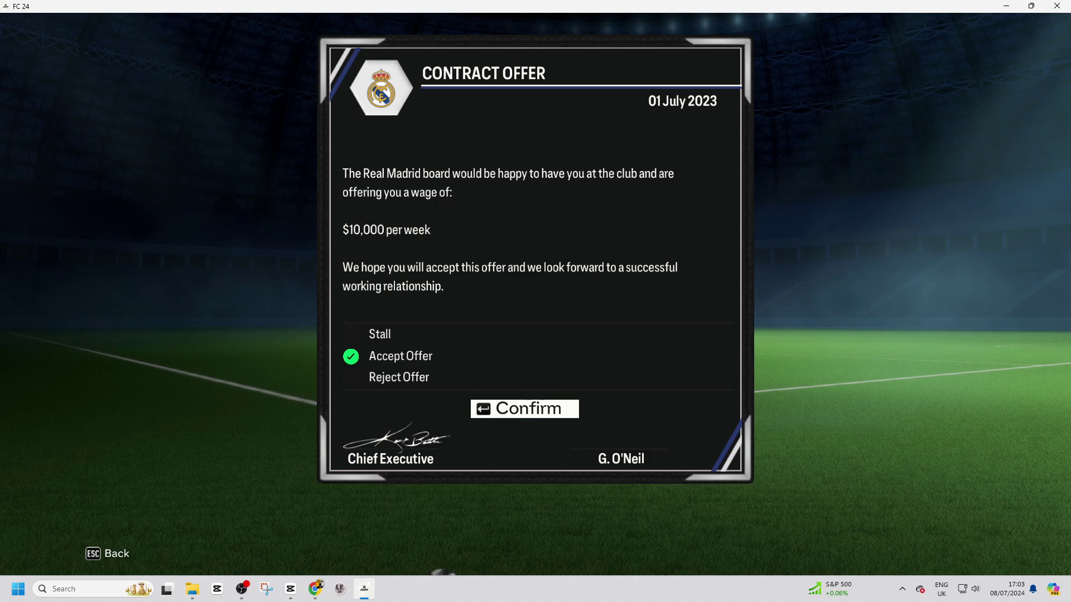
{"action": "key", "text": "Return"}
{"action": "key", "text": "Insert"}
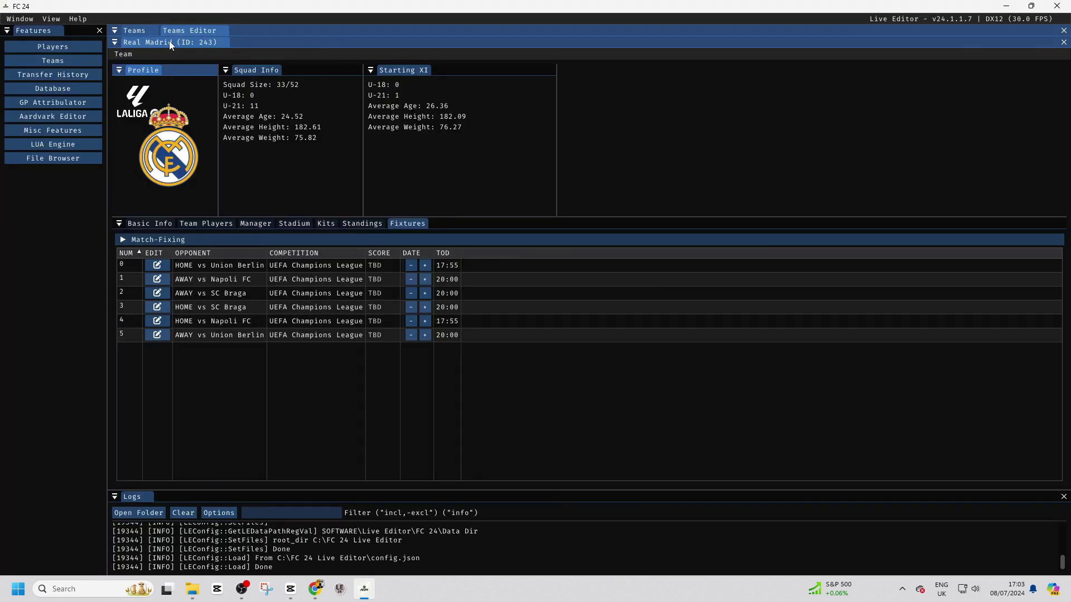
- Open Real Madrid's Transfer Ban settings from the Team menu
{"action": "left_click", "coordinate": [124, 54]}
{"action": "left_click", "coordinate": [123, 99]}
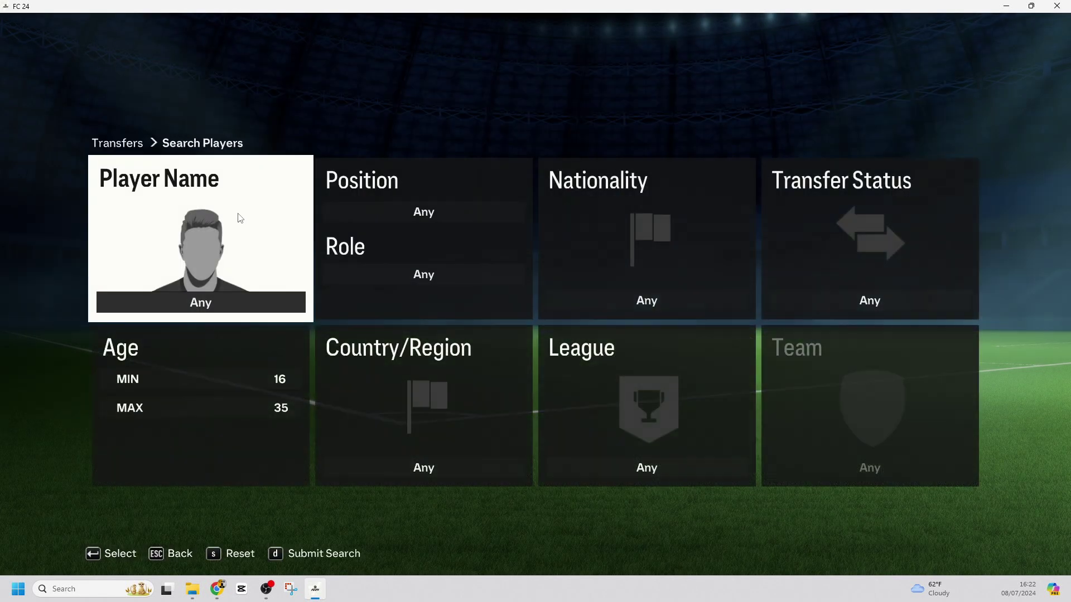
- Search players for 'mainoo' and open the found player's detailed report
{"action": "left_click", "coordinate": [240, 212]}
{"action": "type", "text": "mainoo"}
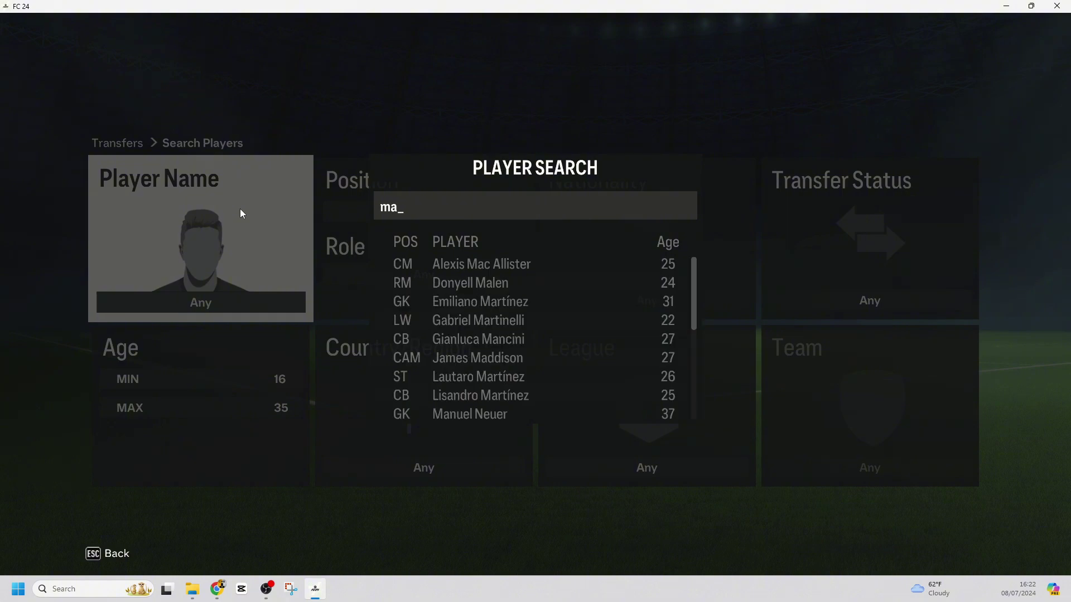
{"action": "left_click", "coordinate": [424, 267]}
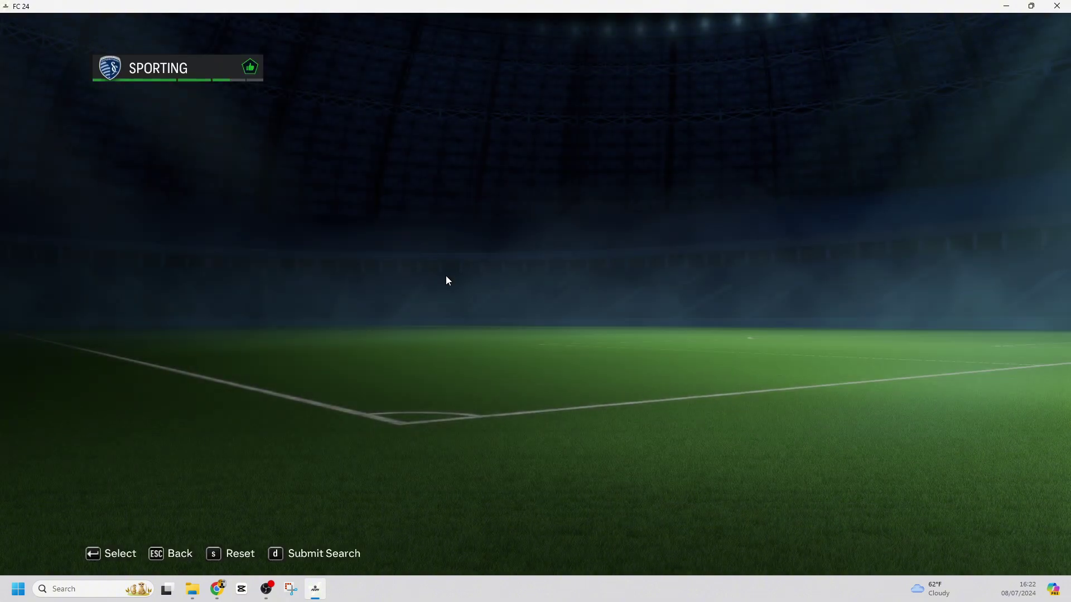
{"action": "left_click", "coordinate": [275, 270]}
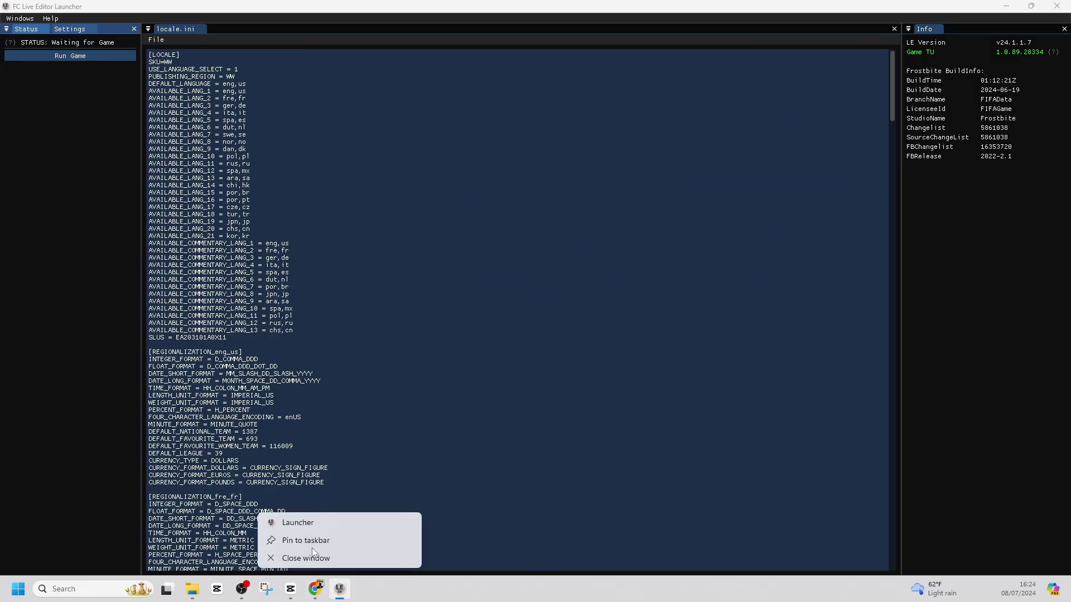
- Dismiss the taskbar jump list and launch the game with Run Game so the status reads Injecting
{"action": "left_click", "coordinate": [314, 548]}
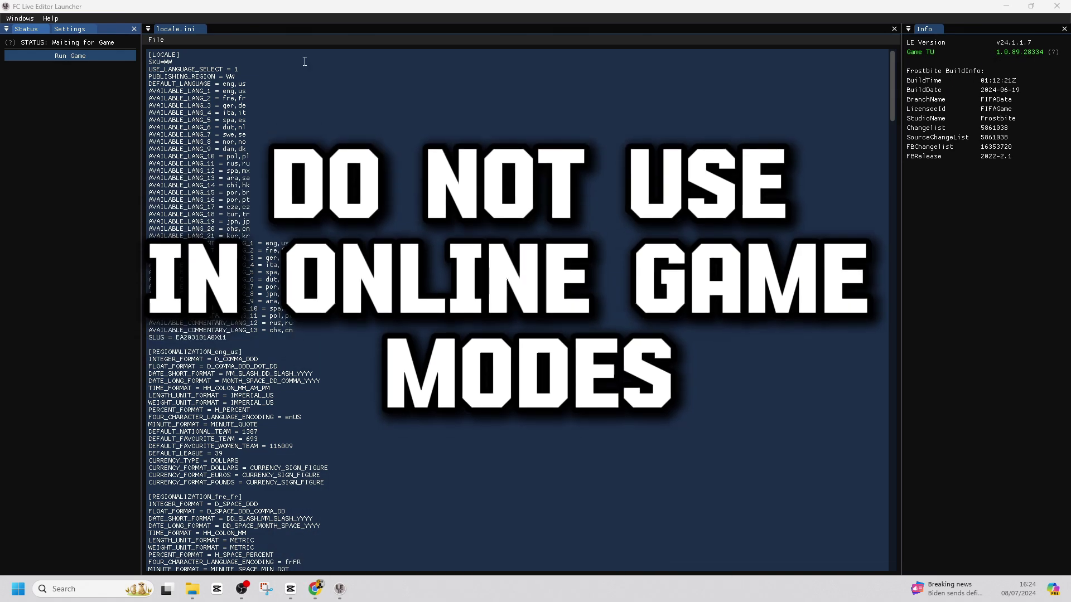
{"action": "left_click", "coordinate": [69, 57]}
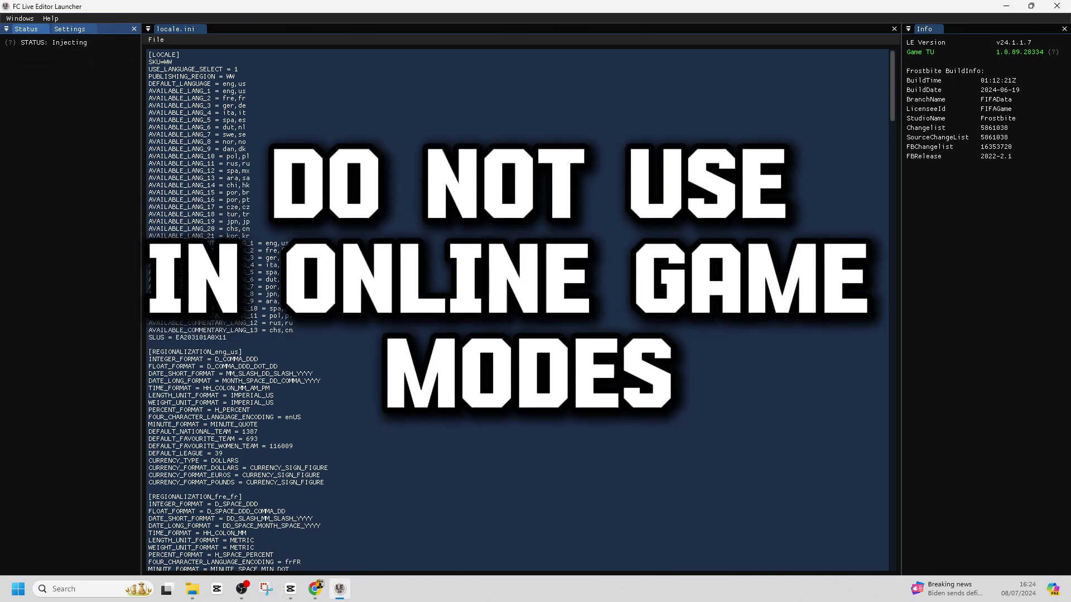